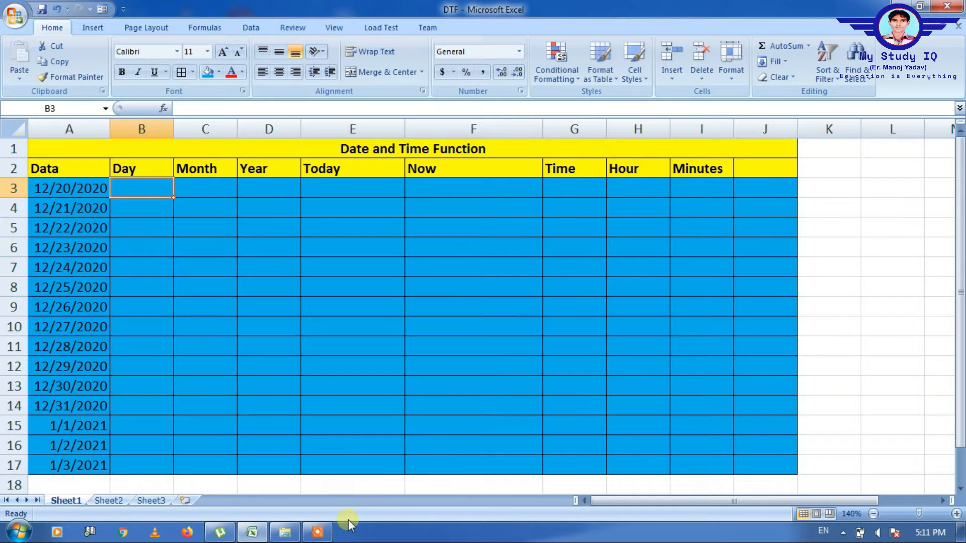
click(316, 533)
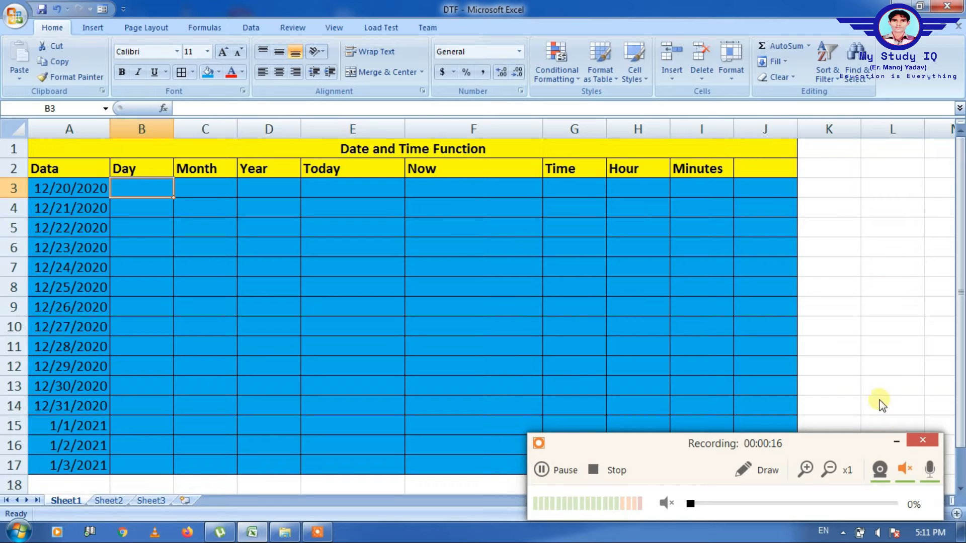
click(896, 441)
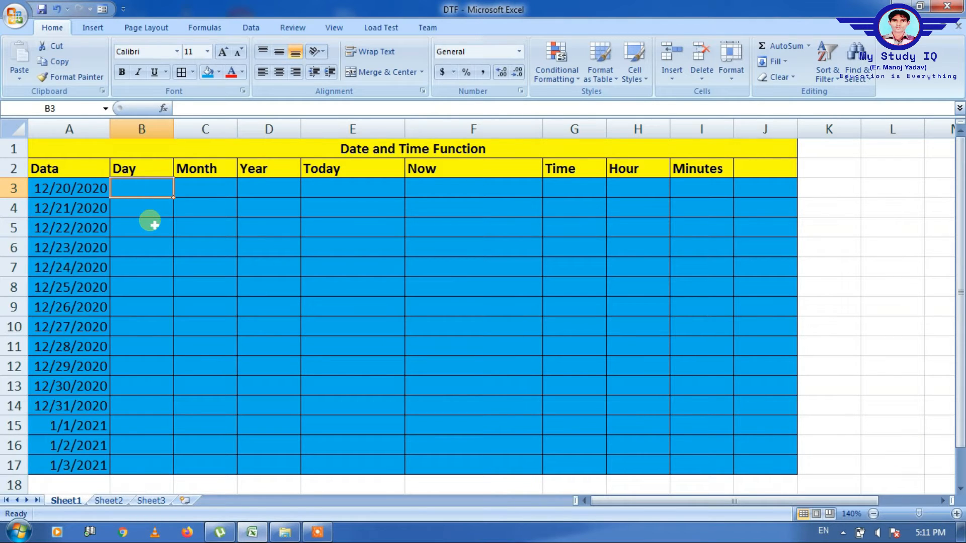
click(60, 192)
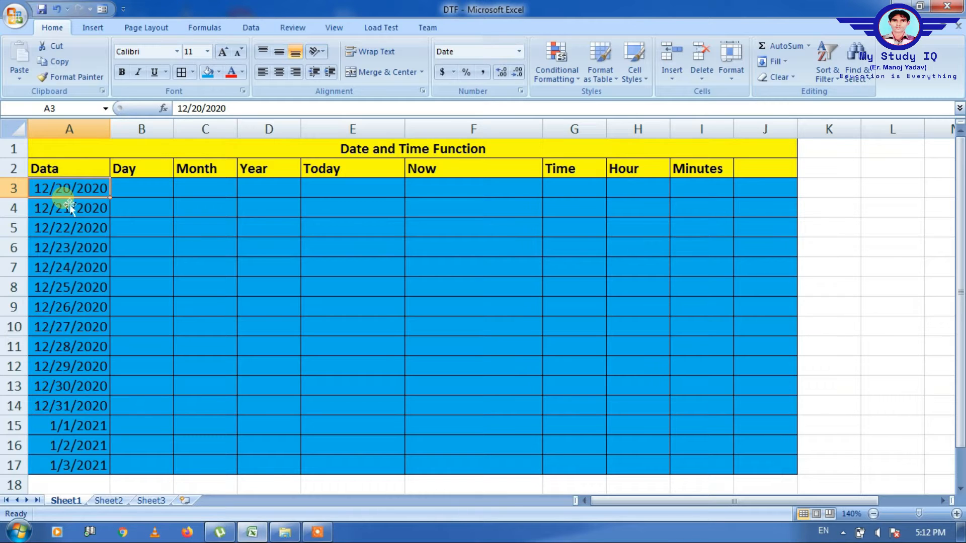
Write the date format MM/DD/YYYY in cell B3 and clear the entry again
click(136, 193)
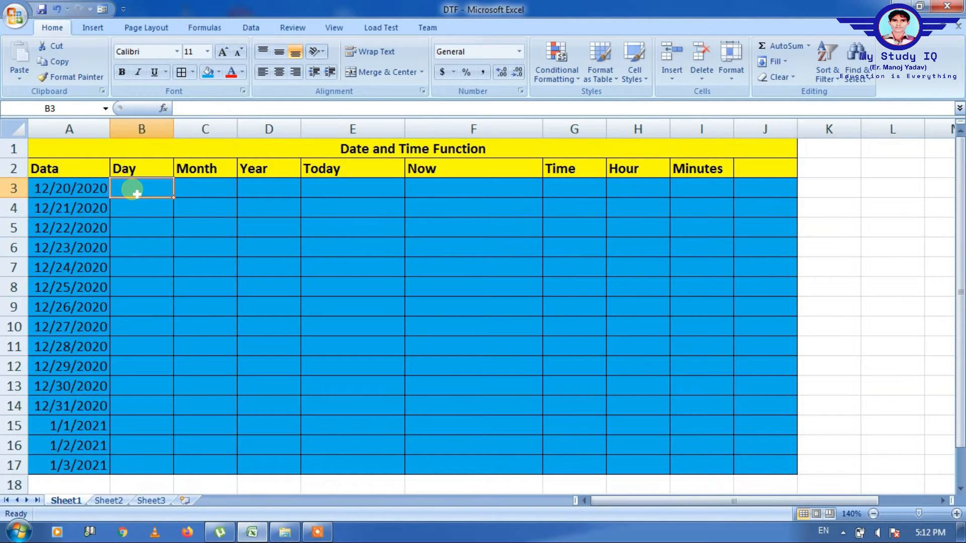
text(MM/)
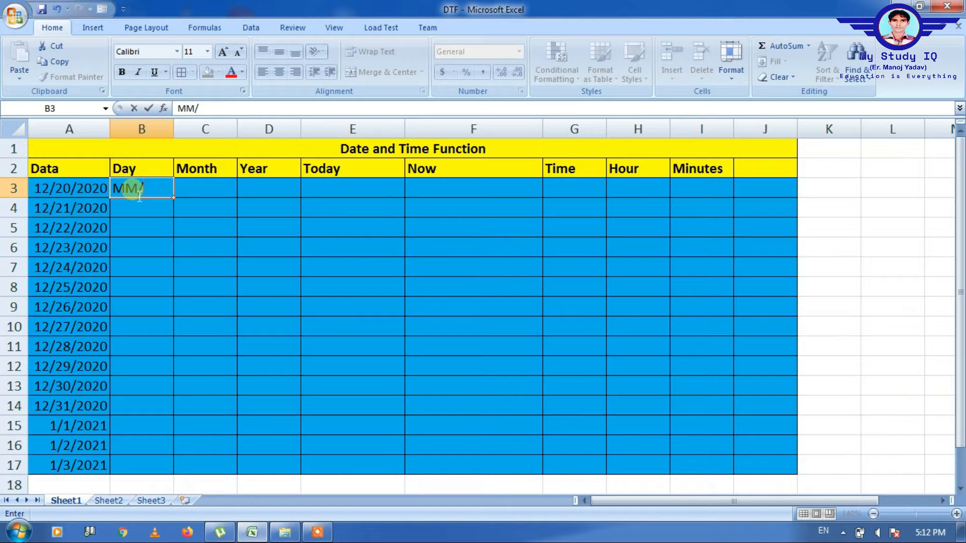
text(DD/YYYYU)
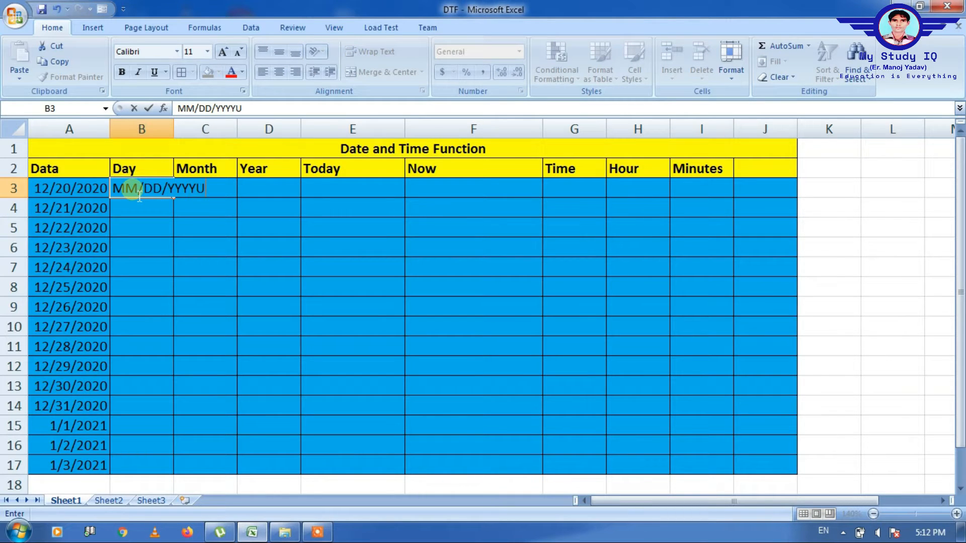
key(BackSpace)
text(Y)
key(BackSpace)
key(BackSpace)
key(BackSpace)
key(BackSpace)
key(BackSpace)
key(BackSpace)
key(BackSpace)
key(BackSpace)
key(BackSpace)
key(BackSpace)
key(BackSpace)
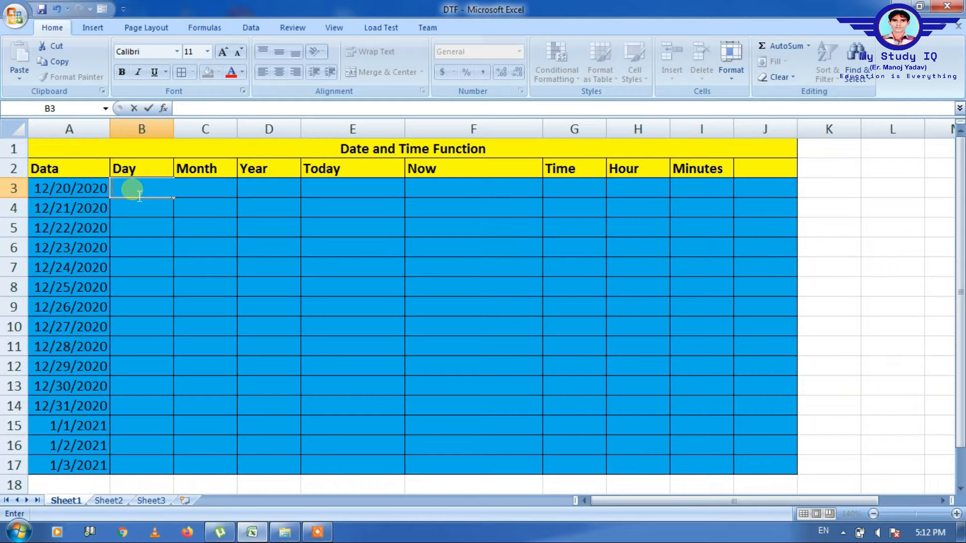
key(Return)
click(70, 188)
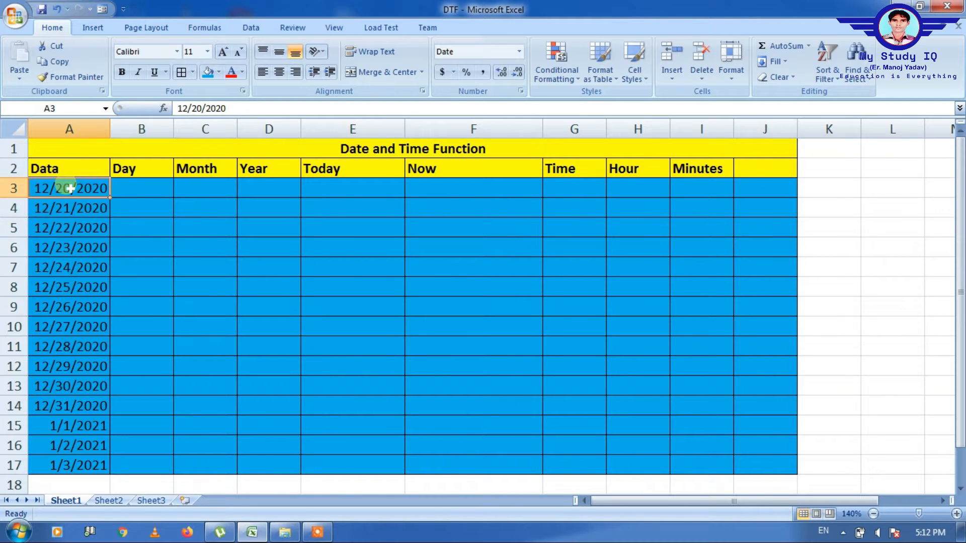
drag(71, 188, 54, 463)
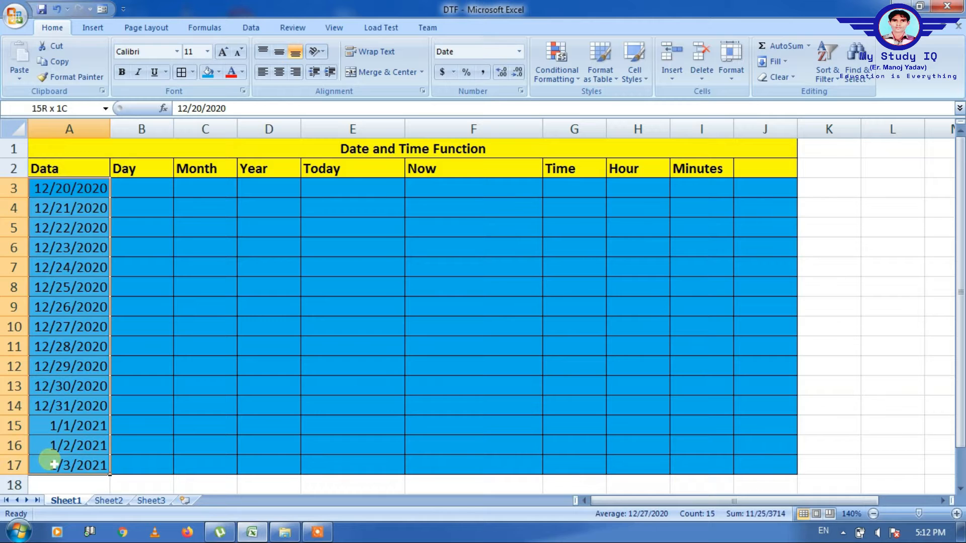
Enter =DAY(A3) in cell B3 and fill the formula down the Day column to row 17
click(141, 194)
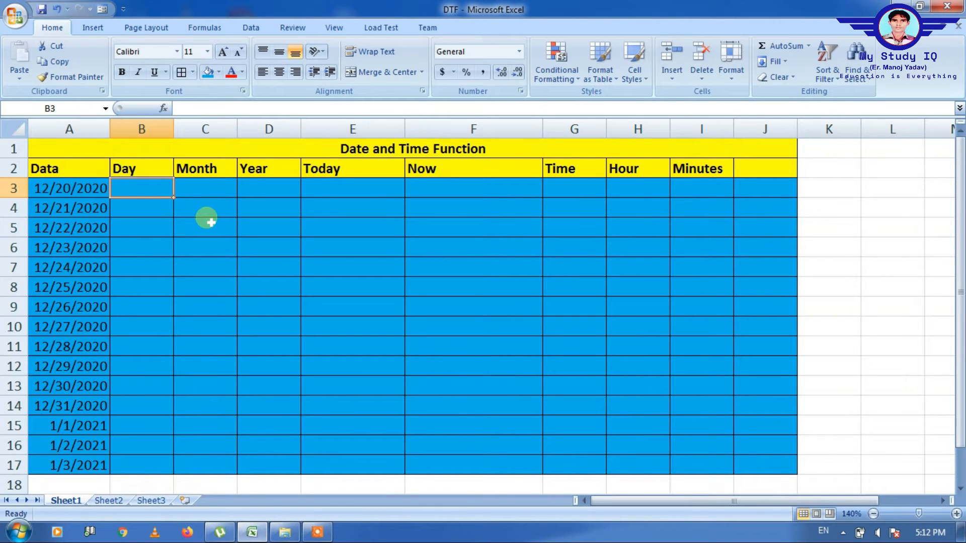
text(=)
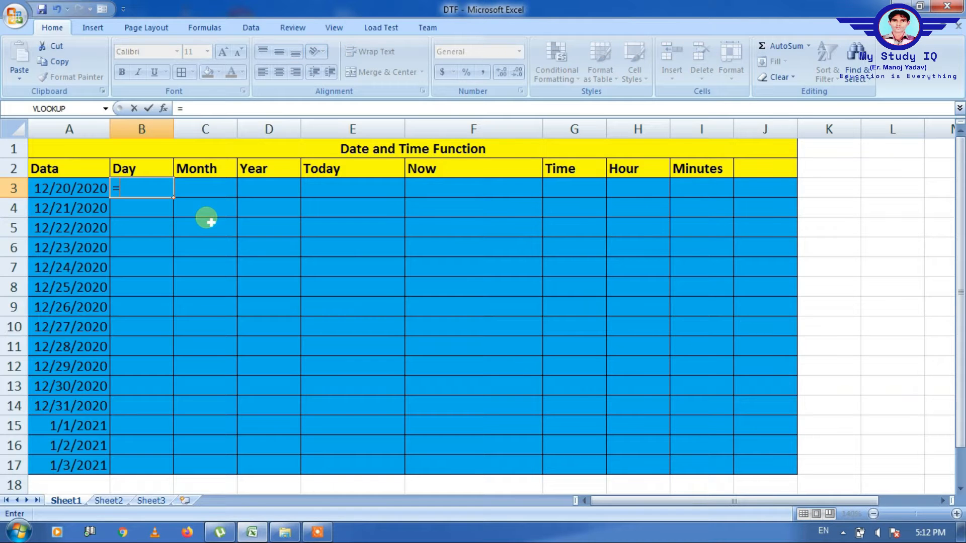
text(DA)
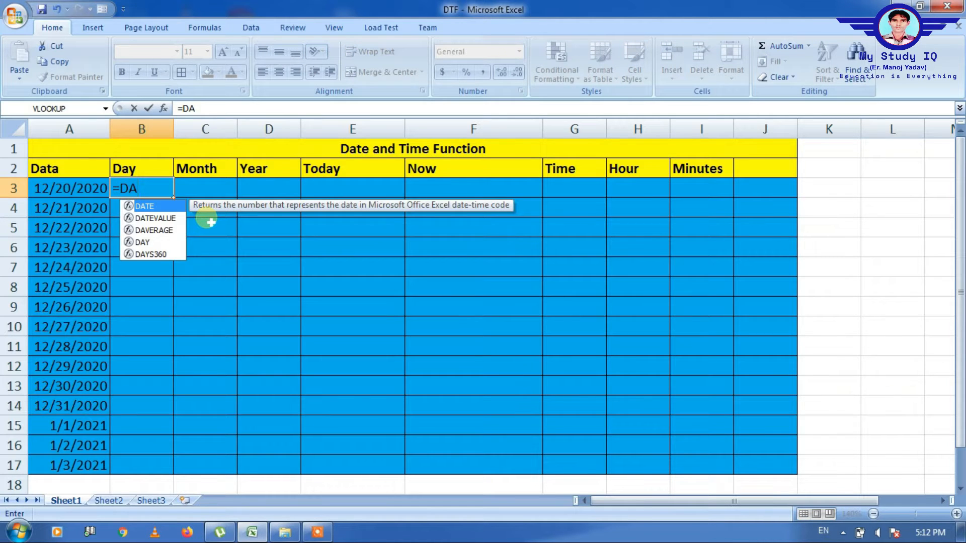
text(Y)
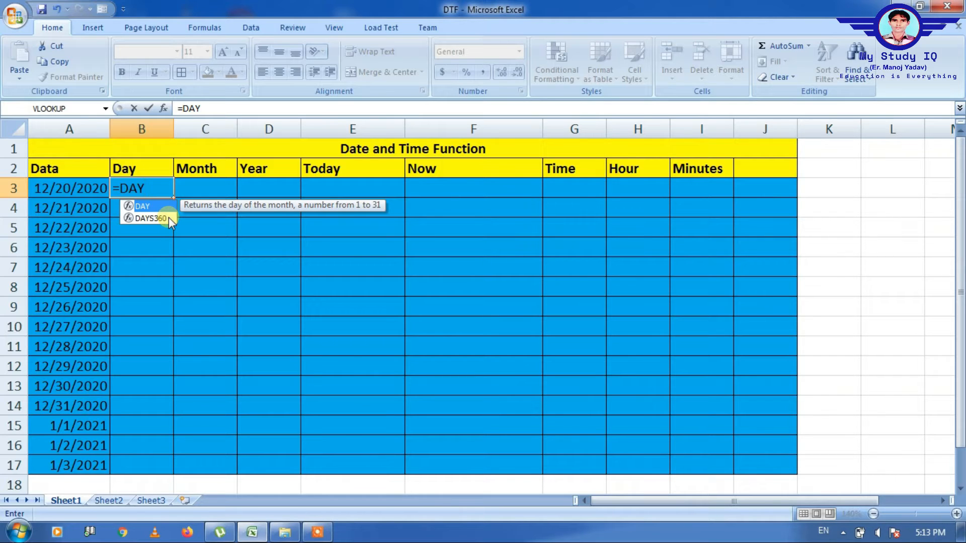
text(()
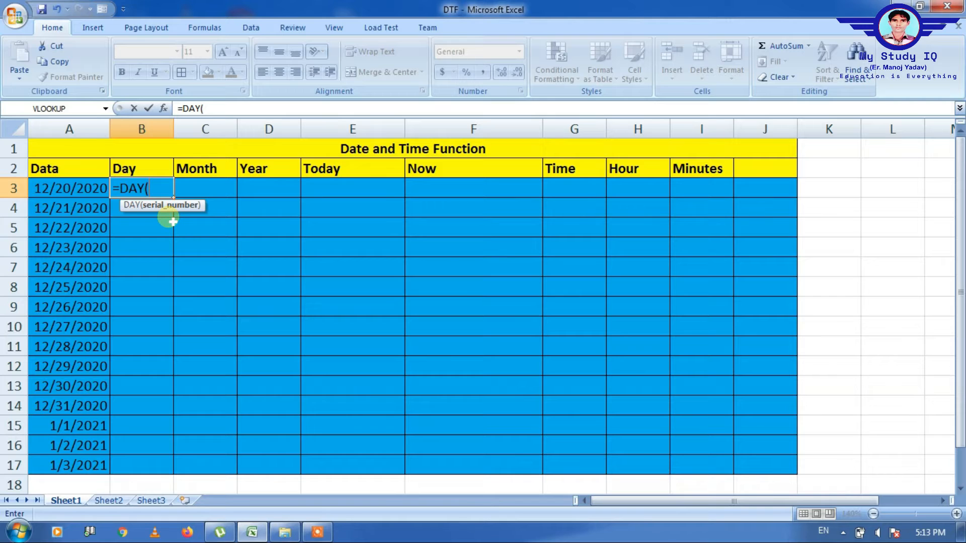
click(66, 197)
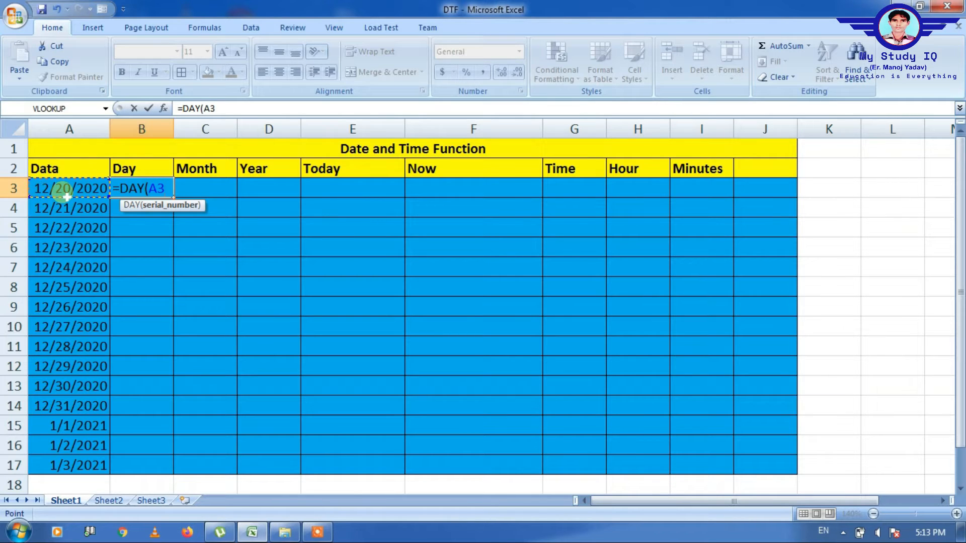
text())
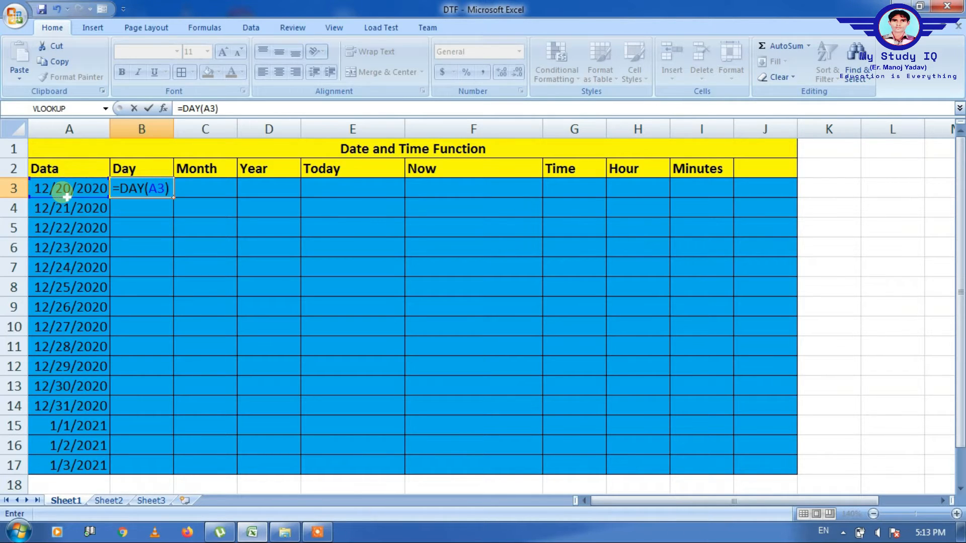
key(Return)
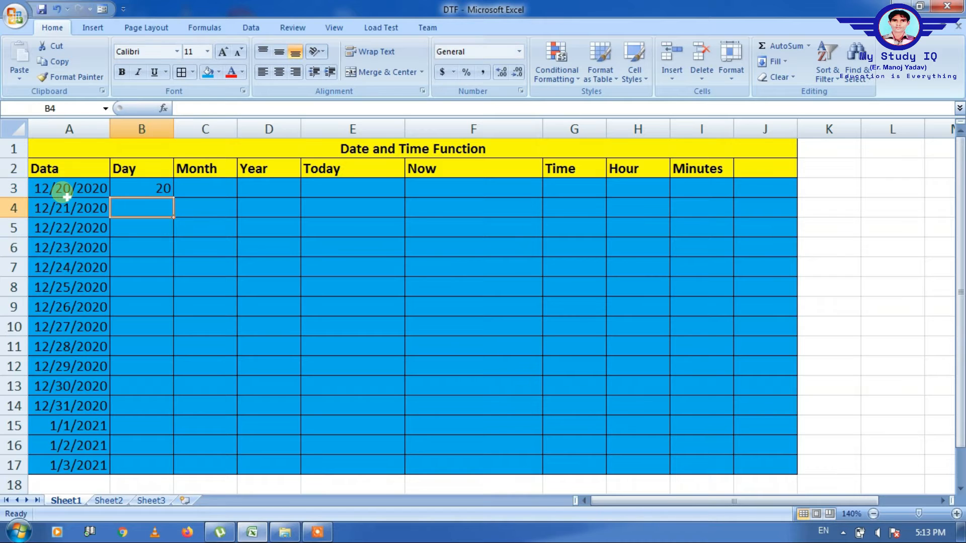
click(141, 189)
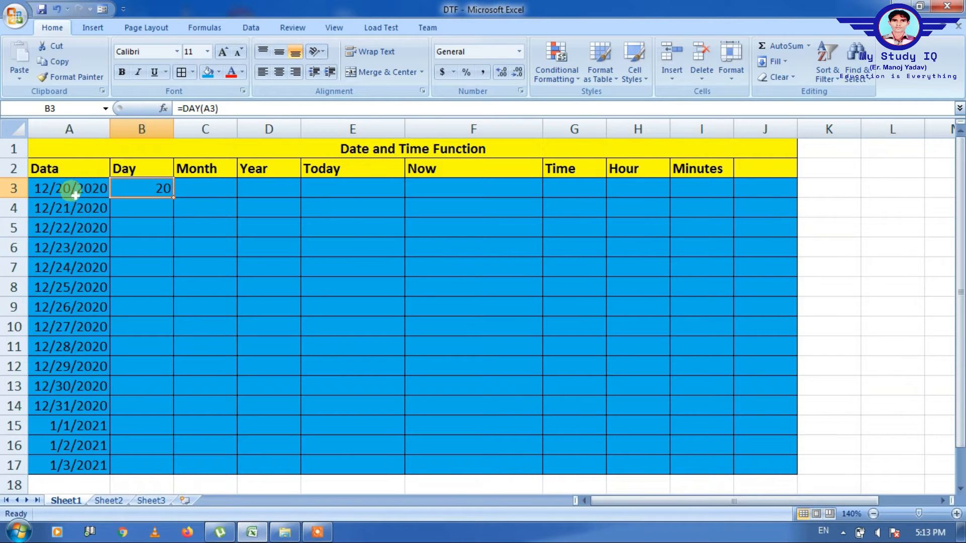
double_click(173, 198)
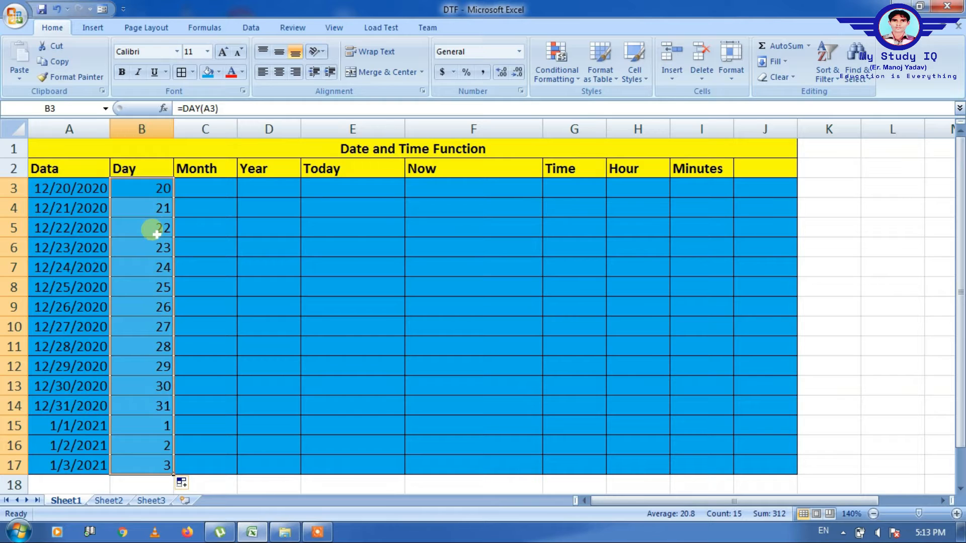
Enter =MONTH(A3) in cell C3 and fill the formula down the Month column to row 17
click(210, 190)
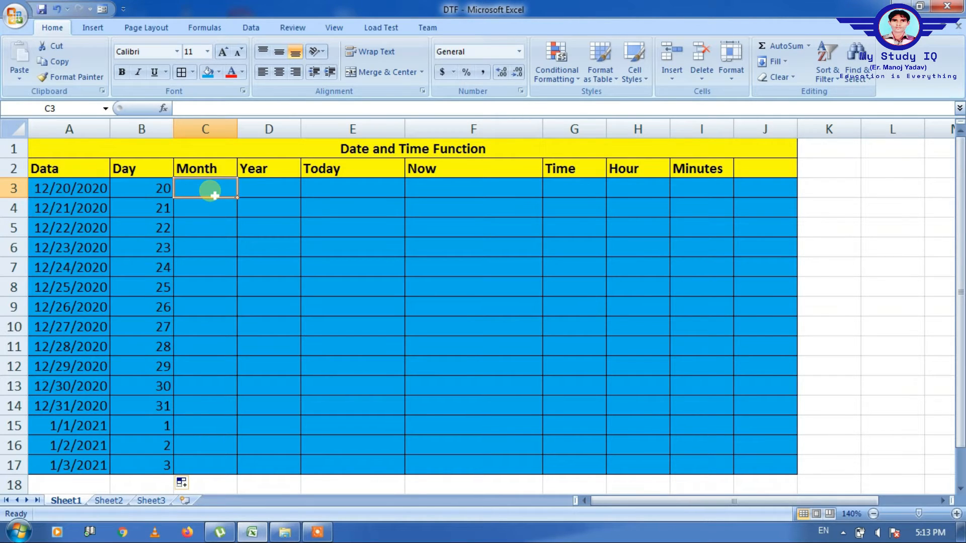
text(=MON)
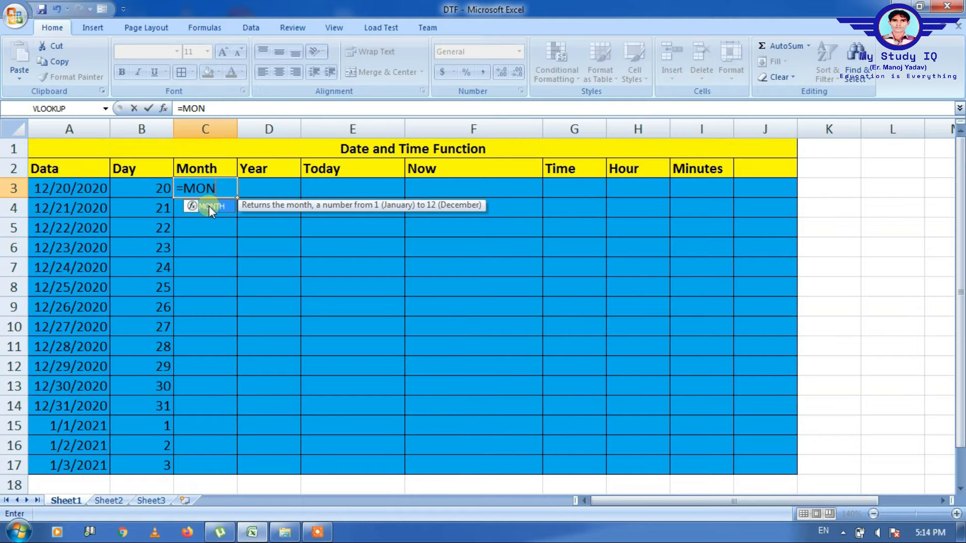
double_click(209, 206)
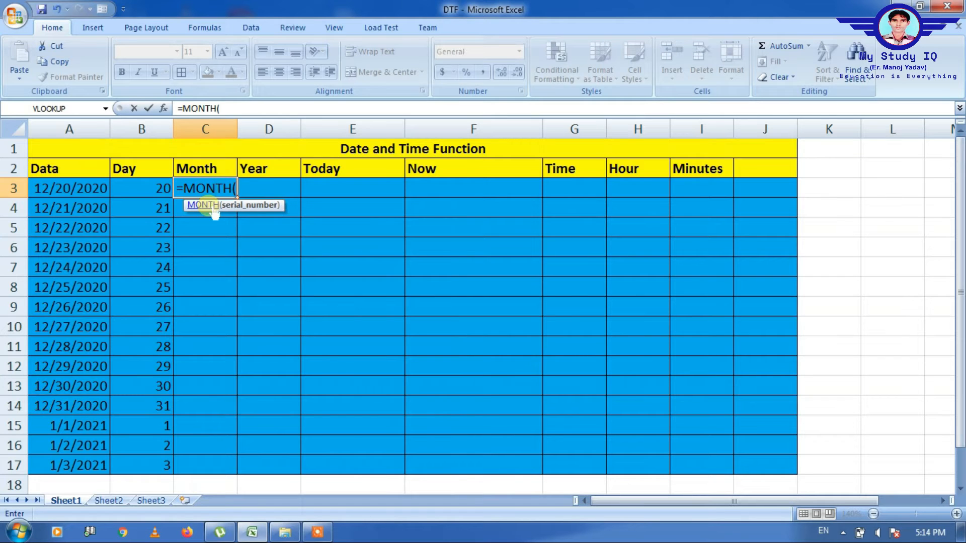
click(69, 194)
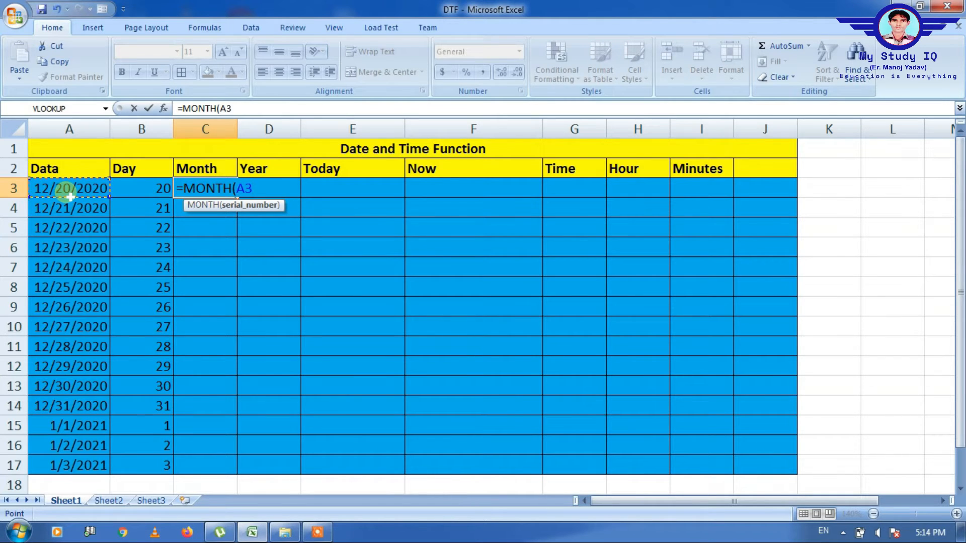
text())
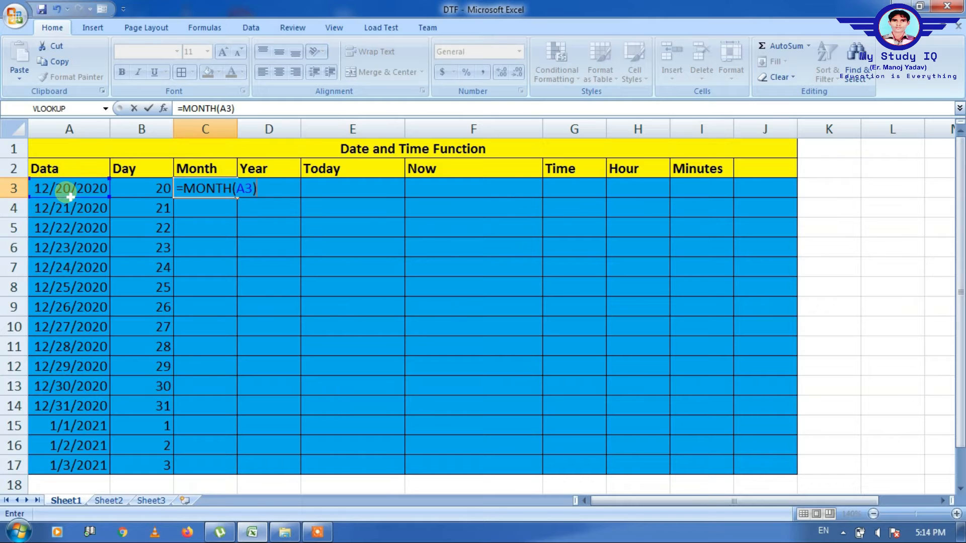
key(Return)
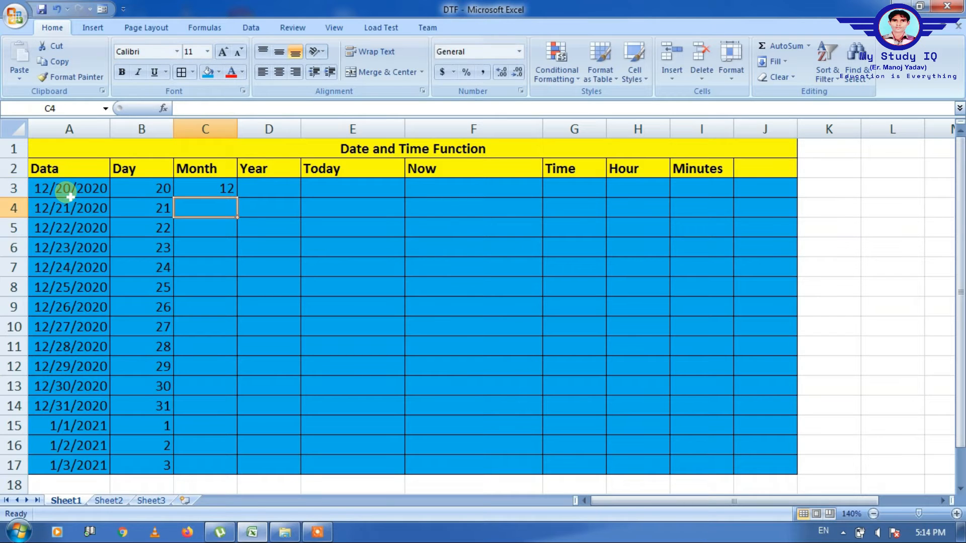
click(216, 191)
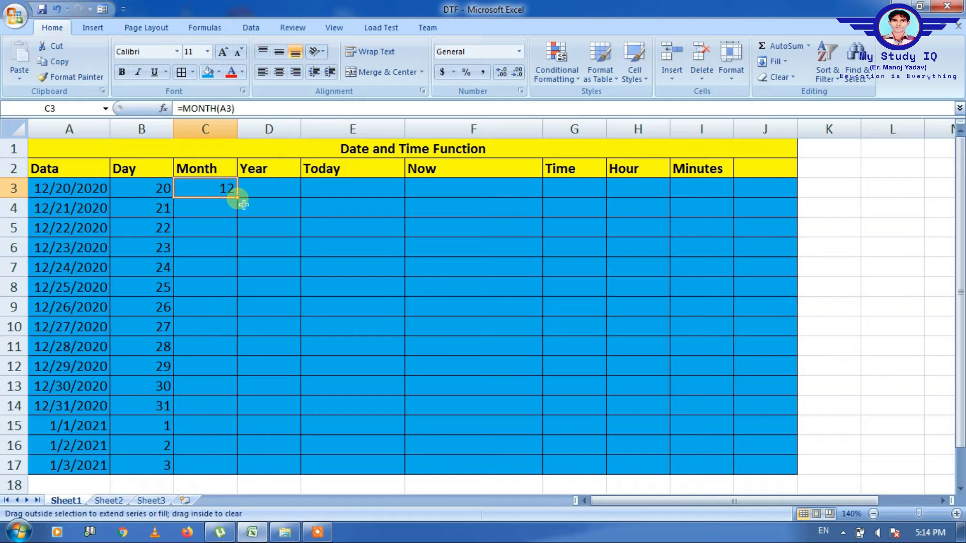
double_click(237, 198)
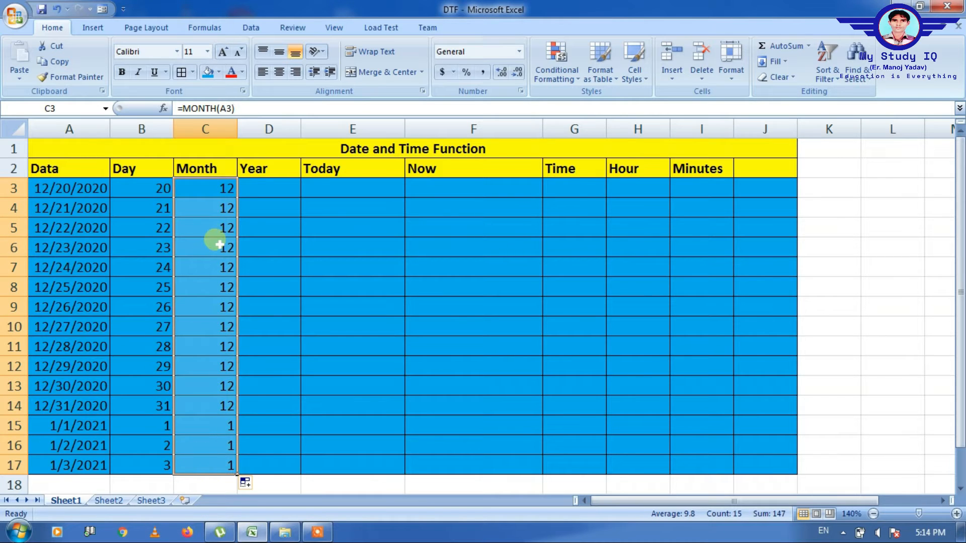
Enter =YEAR(A3) in cell D3 and fill the formula down the Year column to row 17
click(275, 193)
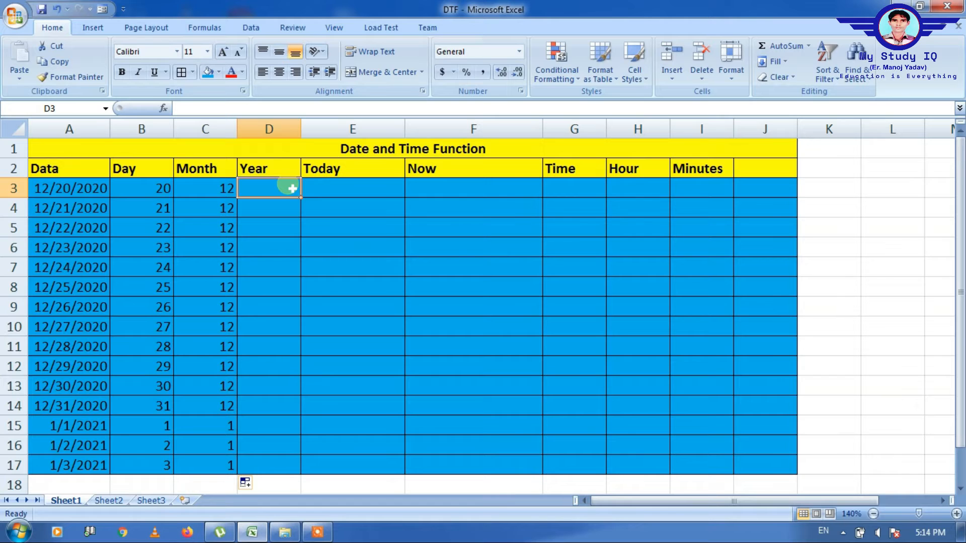
text(=YR)
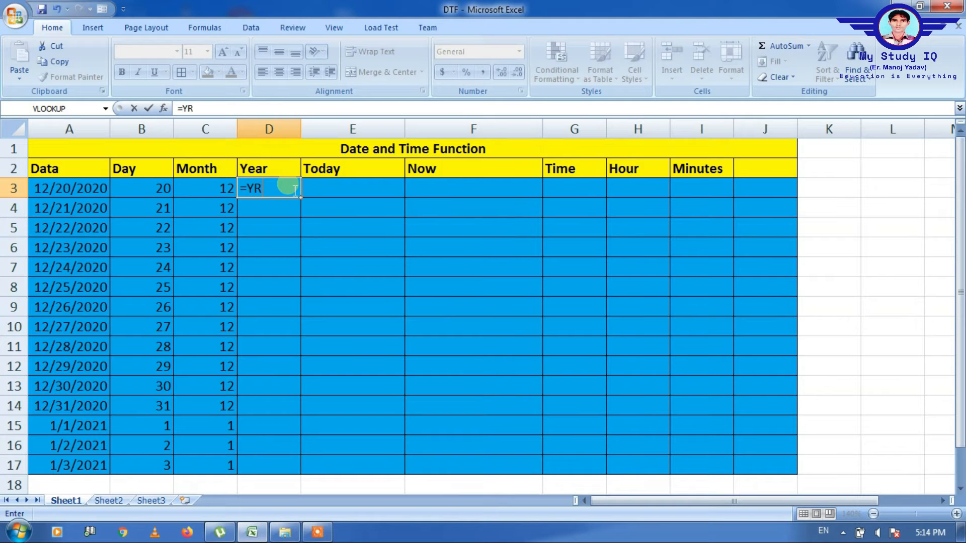
key(BackSpace)
text(E)
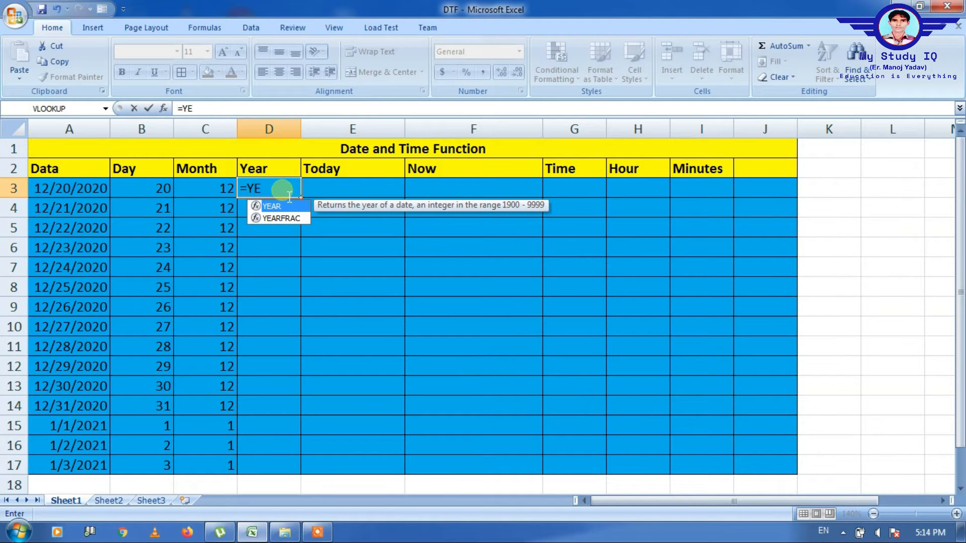
double_click(276, 207)
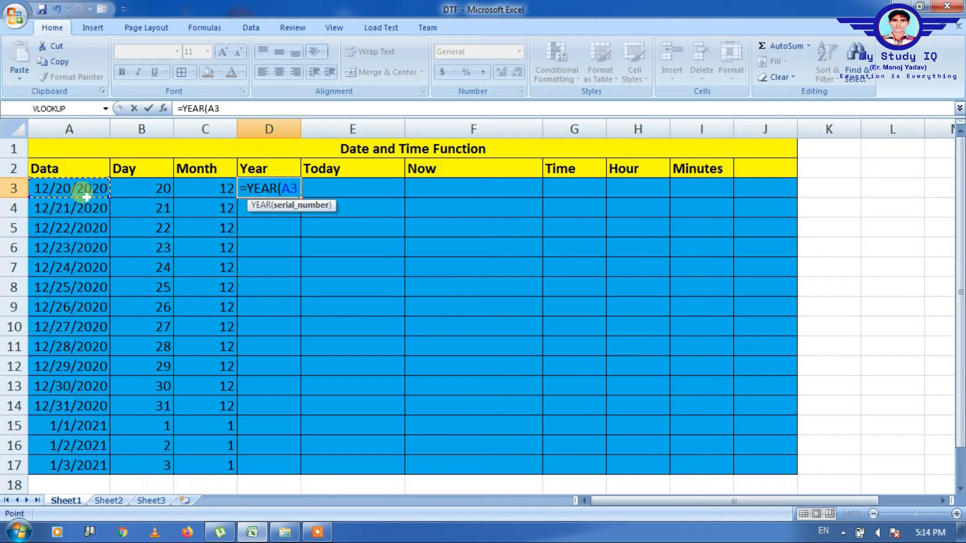
text())
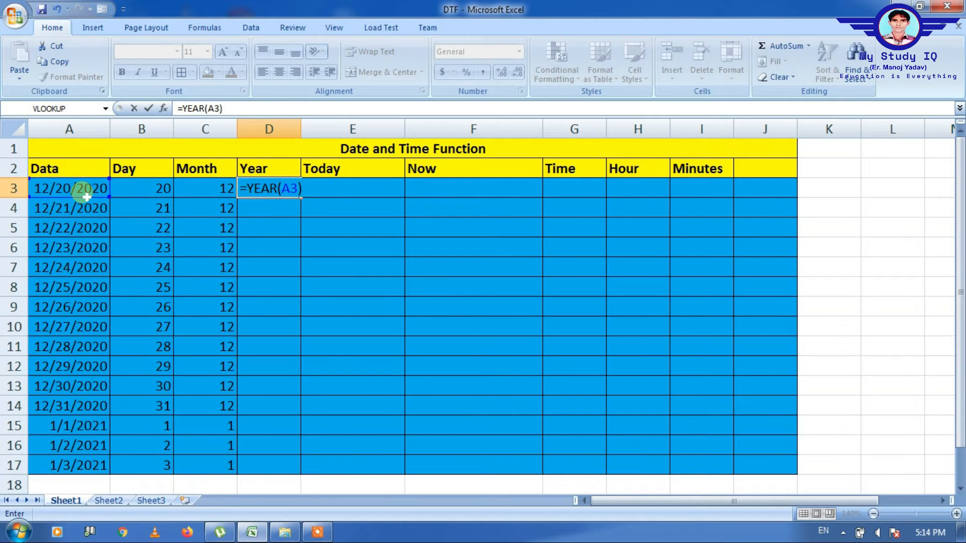
key(Return)
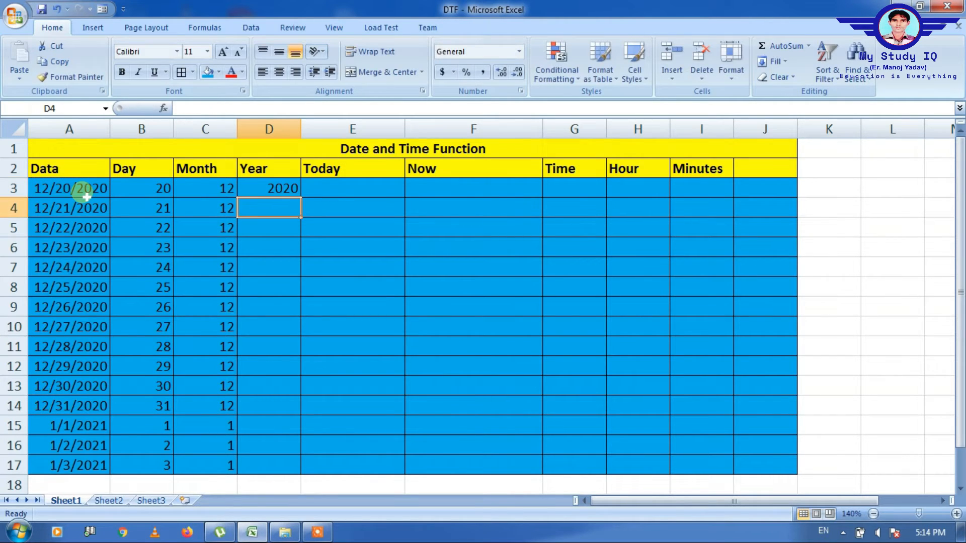
click(273, 190)
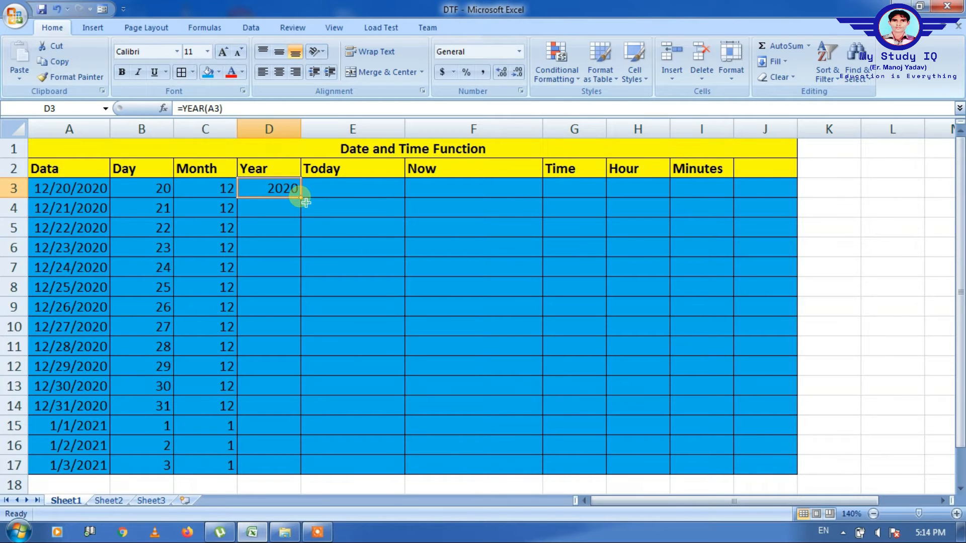
double_click(300, 197)
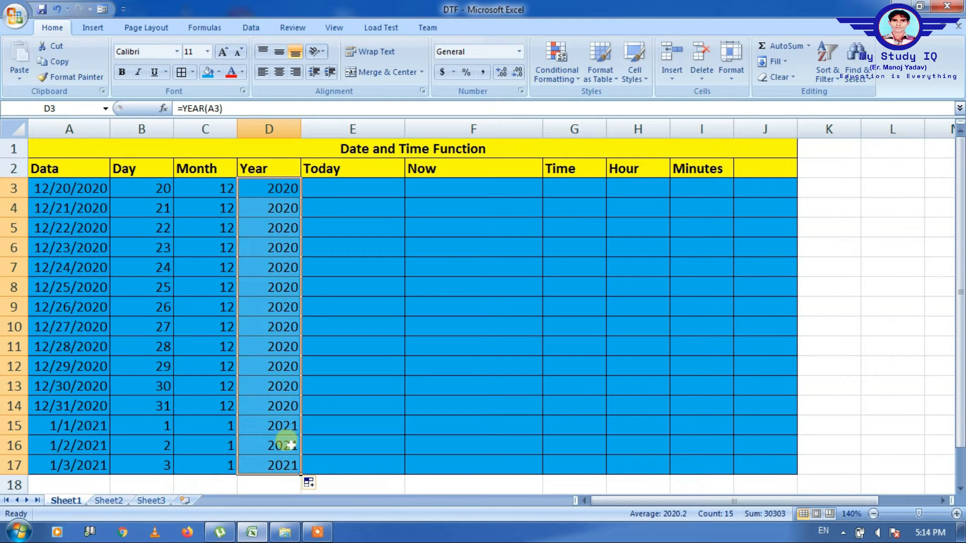
Enter =TODAY() in cell E3 of the Today column
click(330, 194)
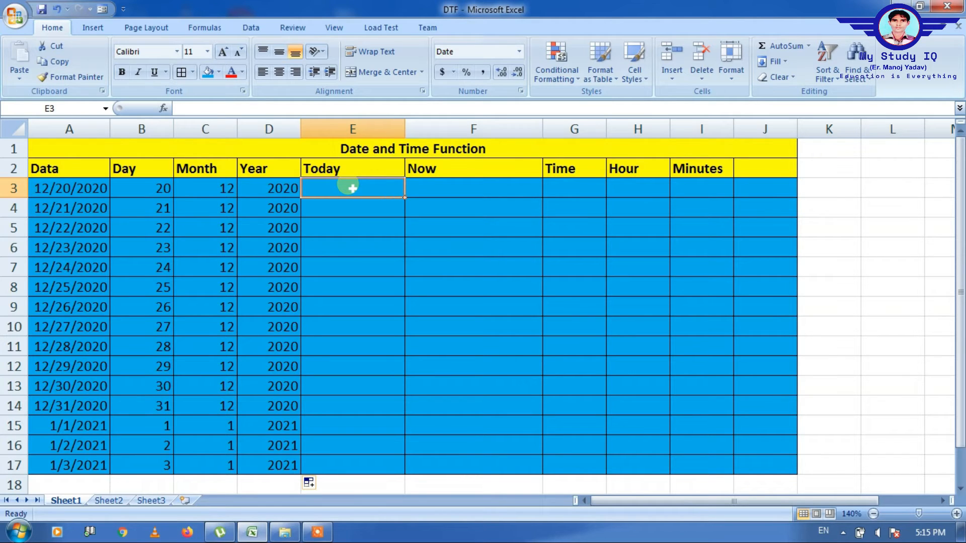
text(=)
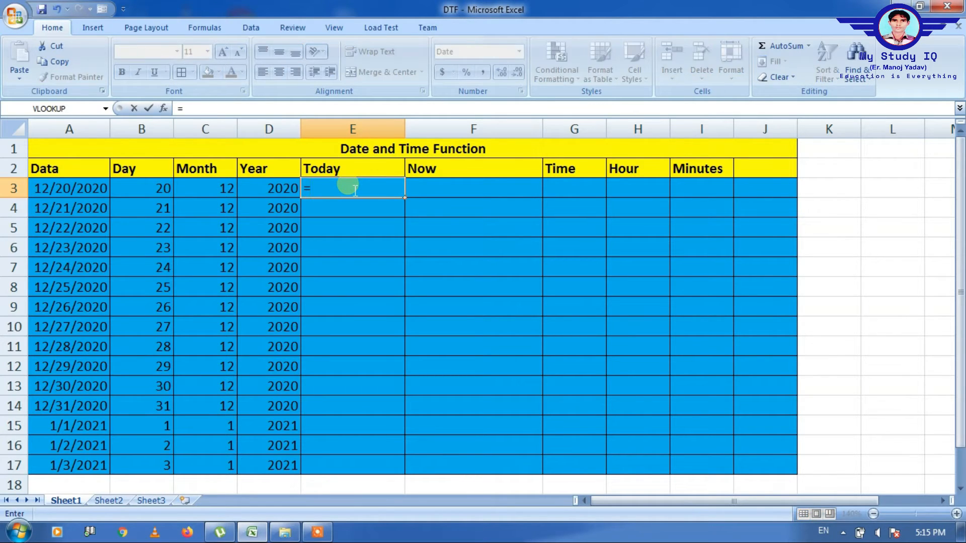
text(TODAY)
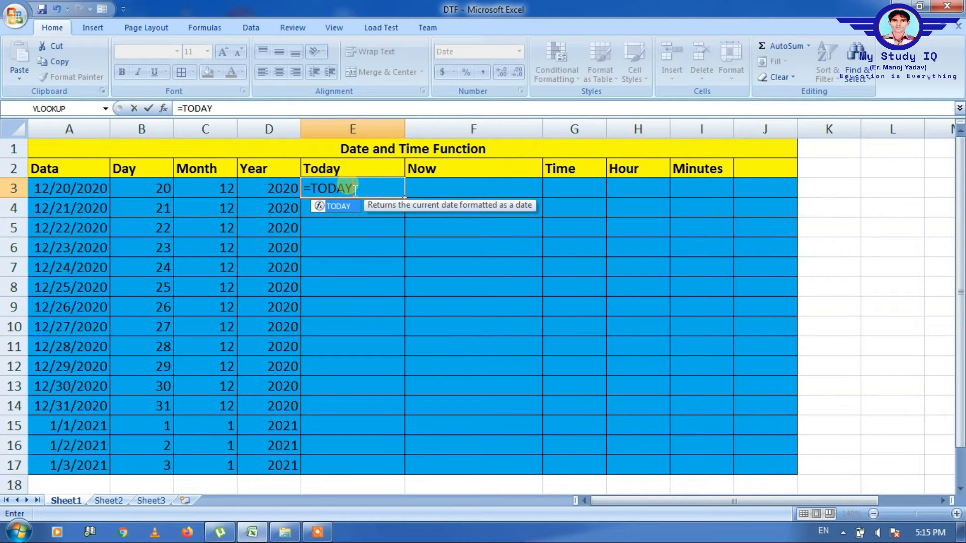
text(())
key(Return)
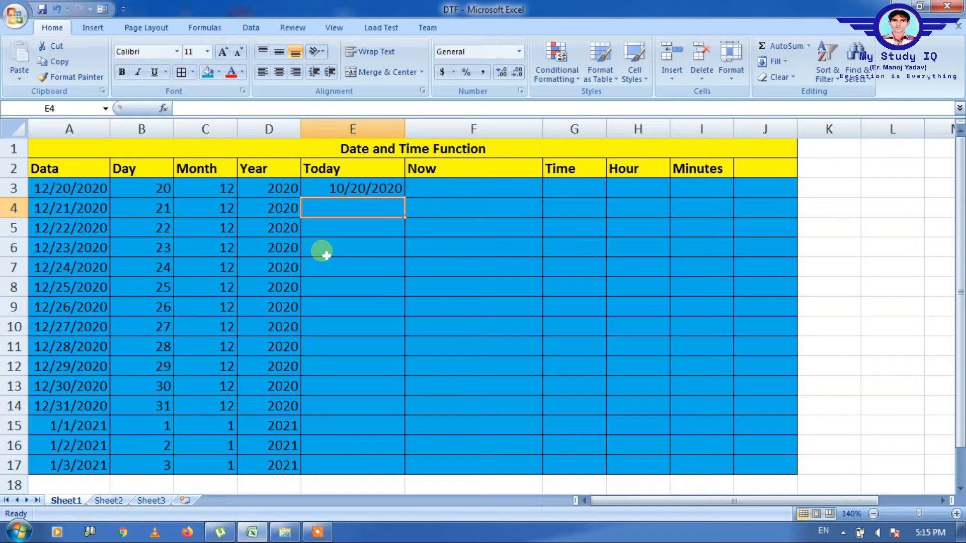
Enter =NOW() in cell F3 of the Now column and compare it with the formula in E3
click(429, 191)
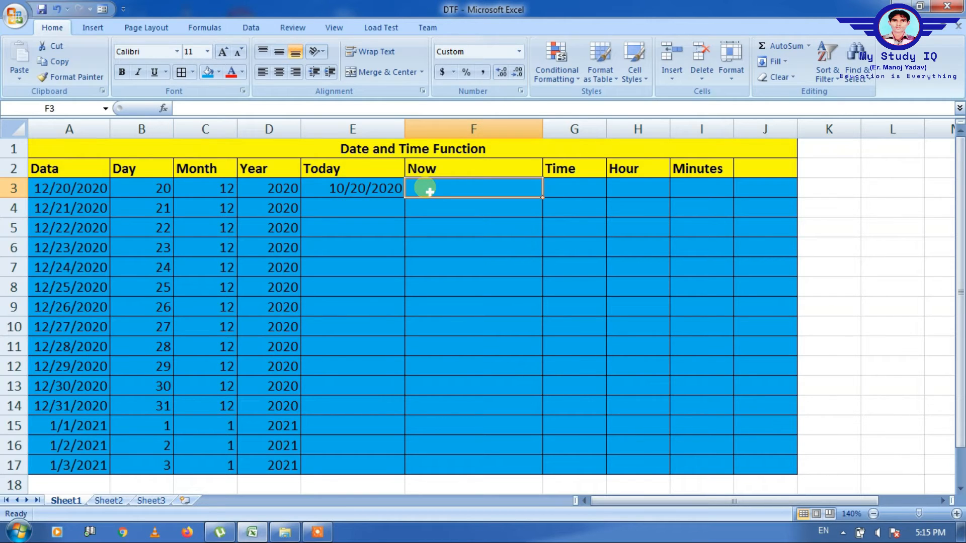
text(=NOW)
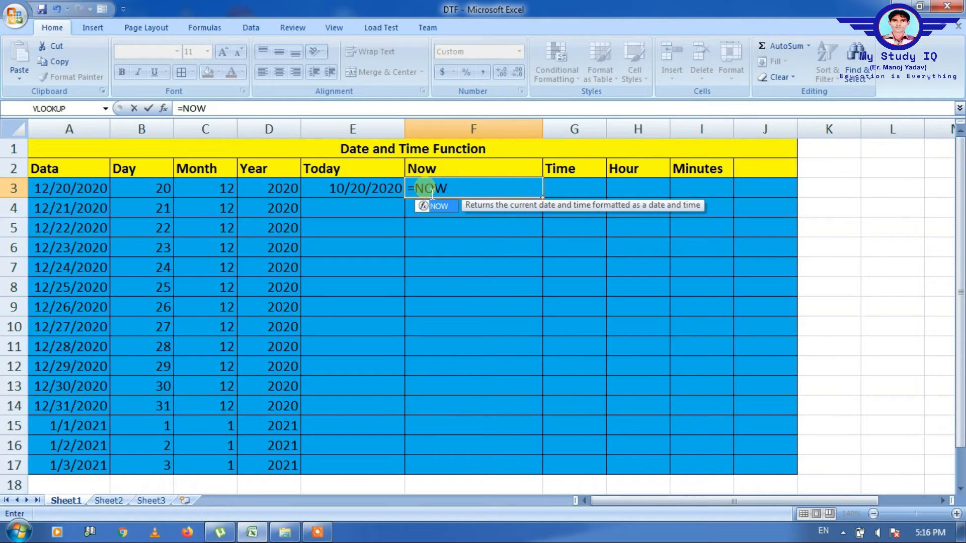
text(())
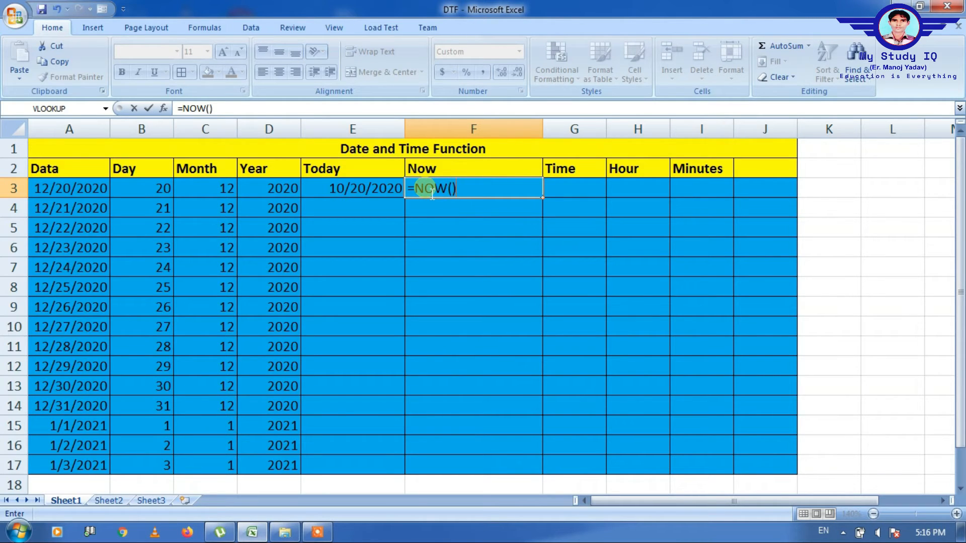
key(Return)
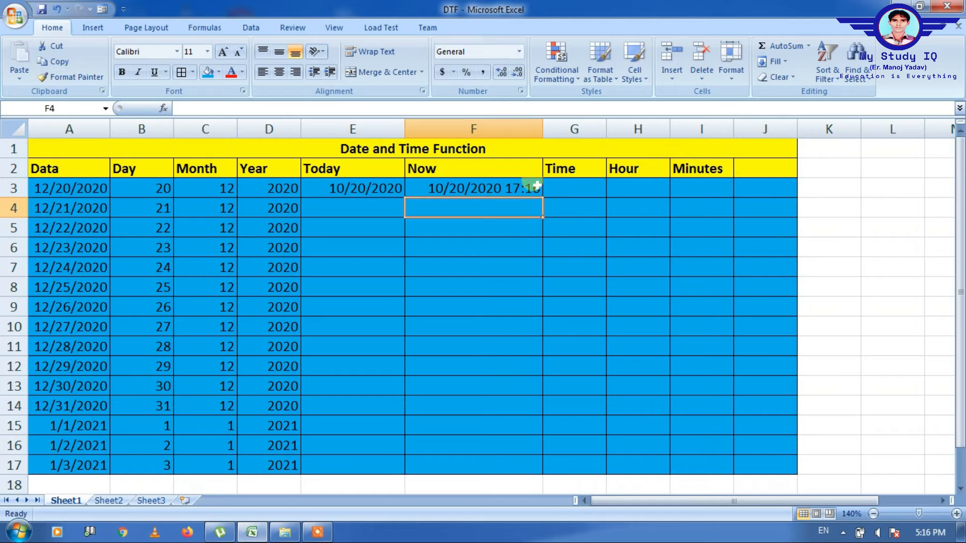
click(483, 192)
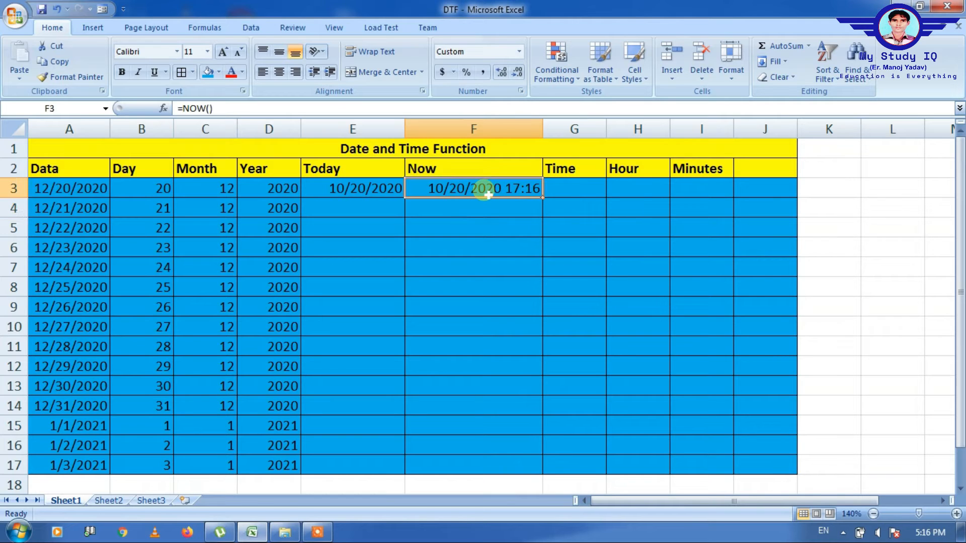
click(335, 191)
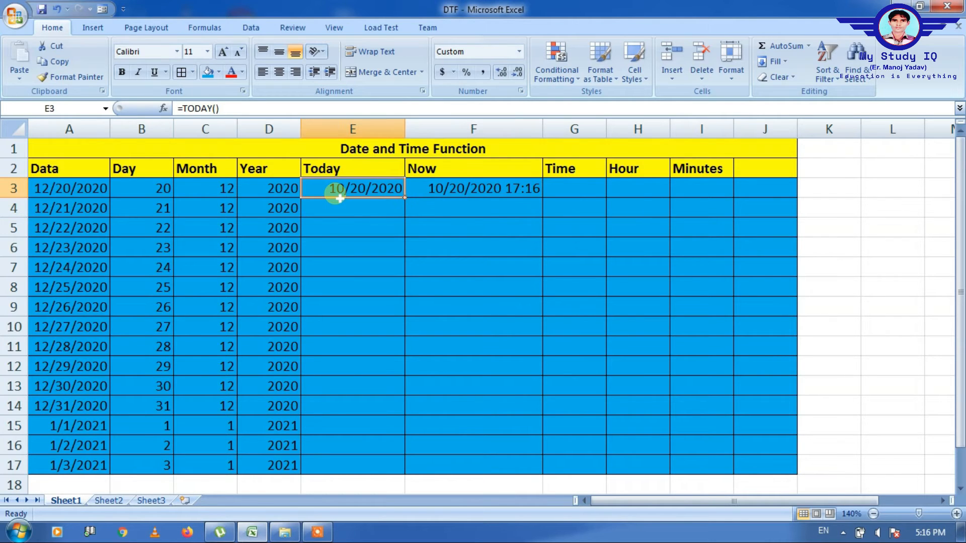
click(480, 190)
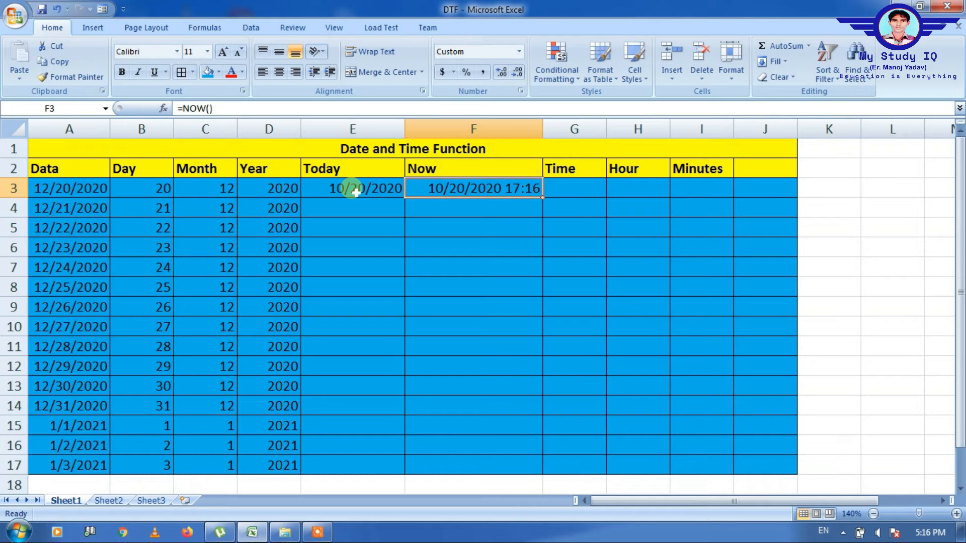
Enter the times 17:17, 18:45, 20:33 and 12:55 in cells G3 to G6 of the Time column
click(576, 190)
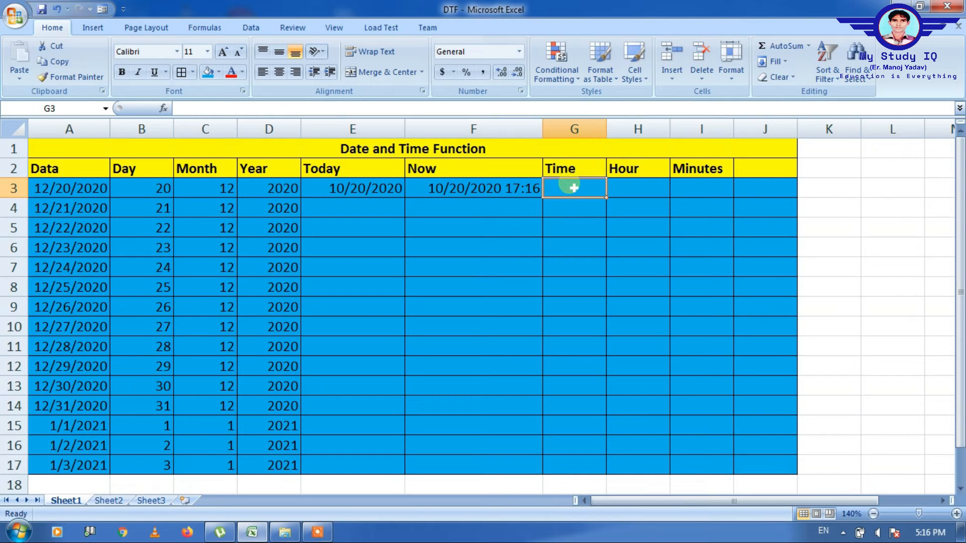
text(17)
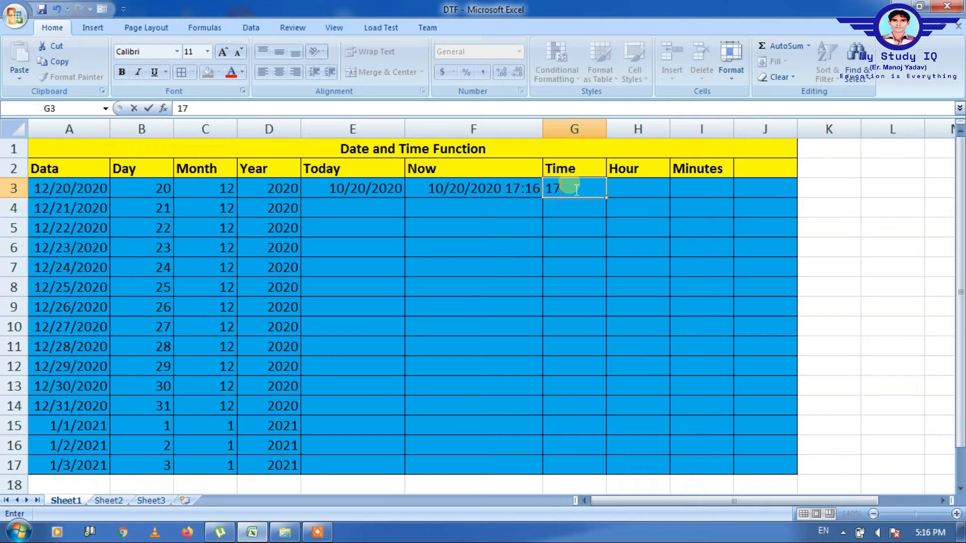
text(:17)
key(Return)
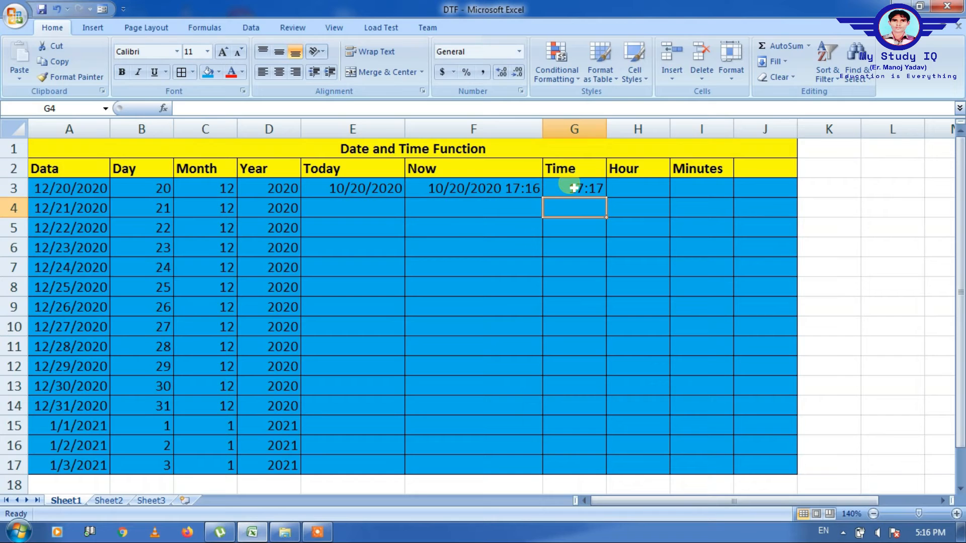
text(1)
key(BackSpace)
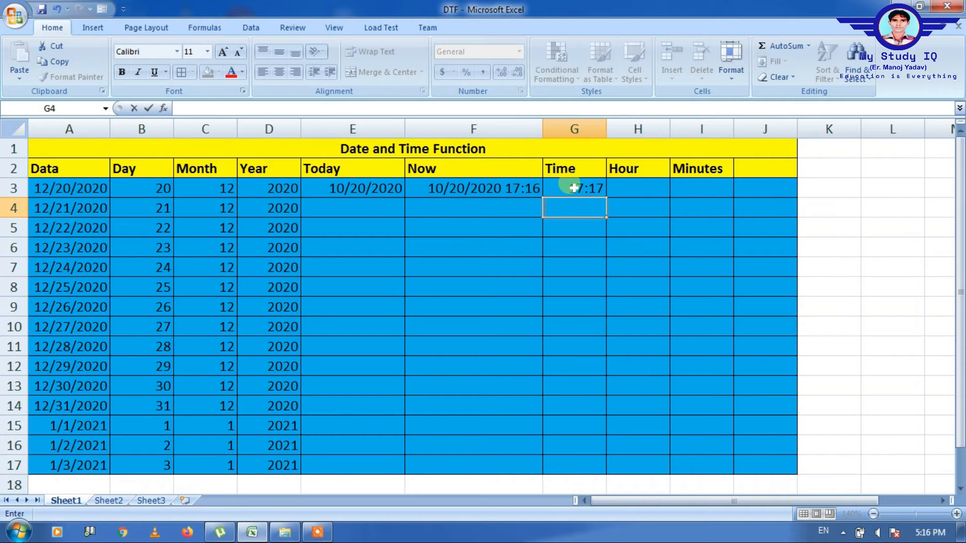
text(18:45)
key(Return)
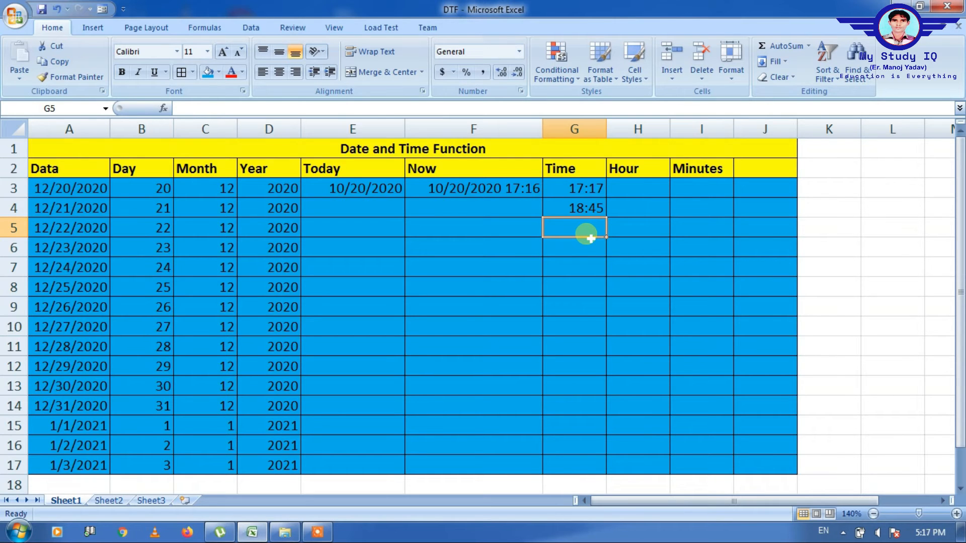
text(20)
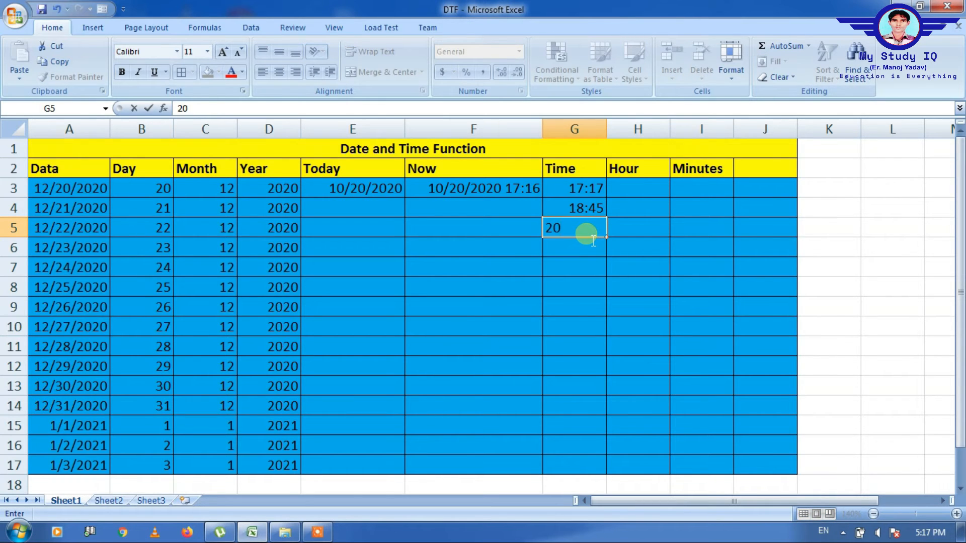
text(:33)
key(Return)
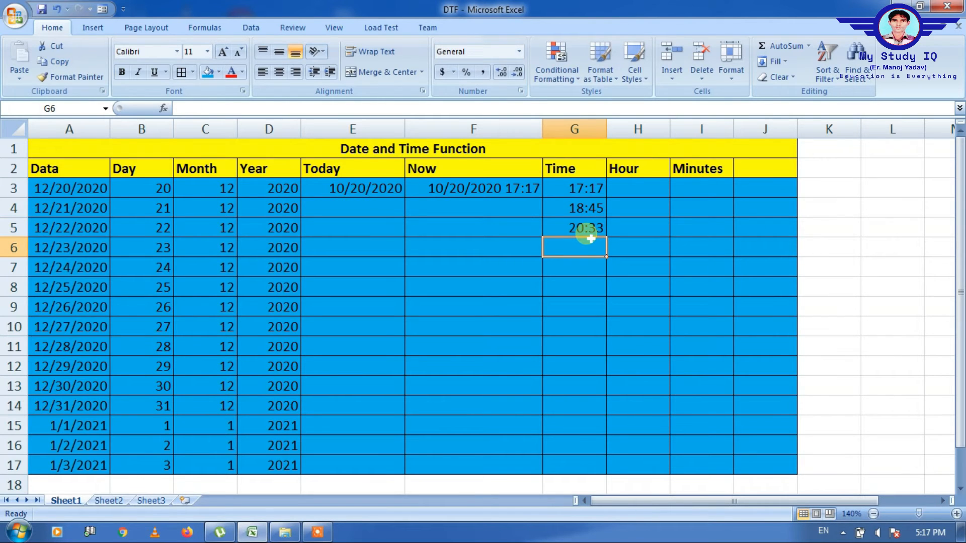
text(12:55)
key(Return)
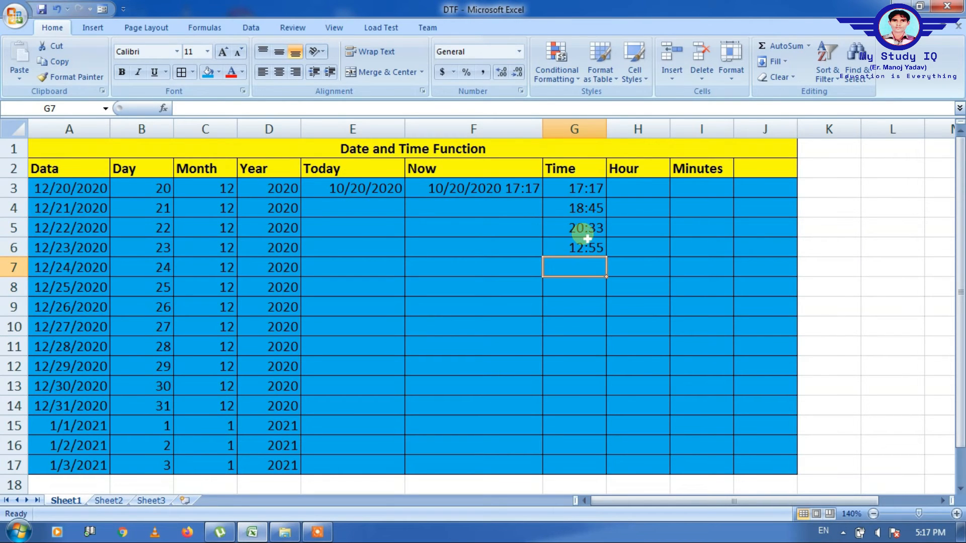
Extend the time series from cells G5 and G6 down the Time column to row 17
click(565, 187)
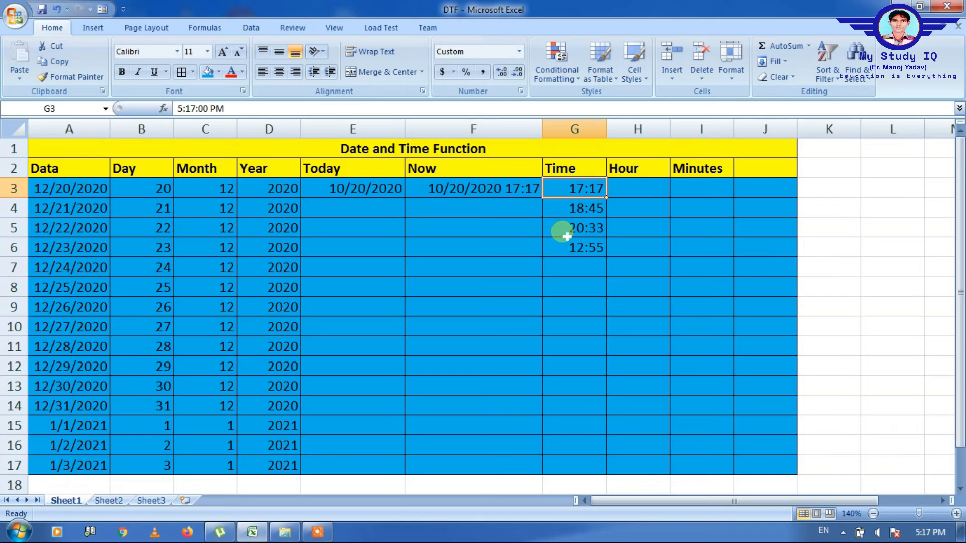
drag(569, 235, 592, 471)
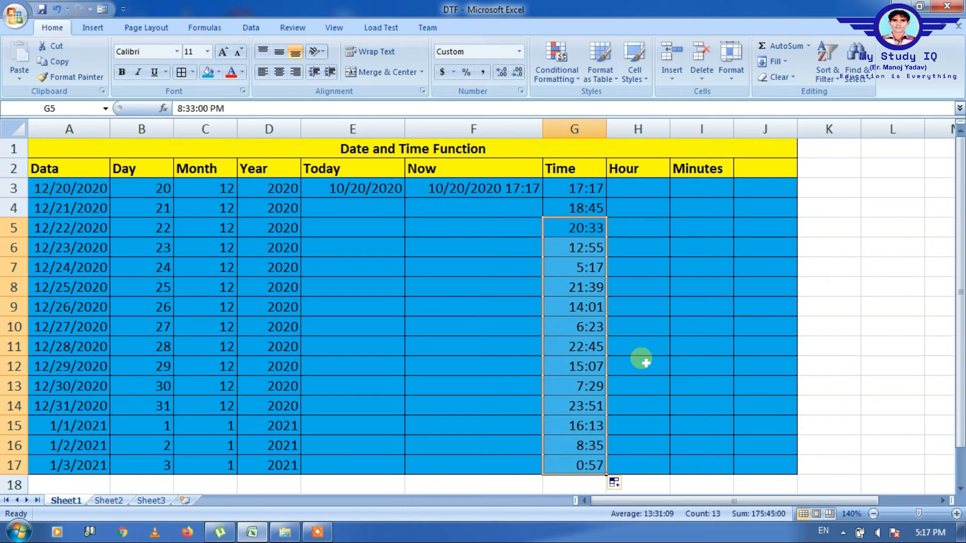
click(640, 346)
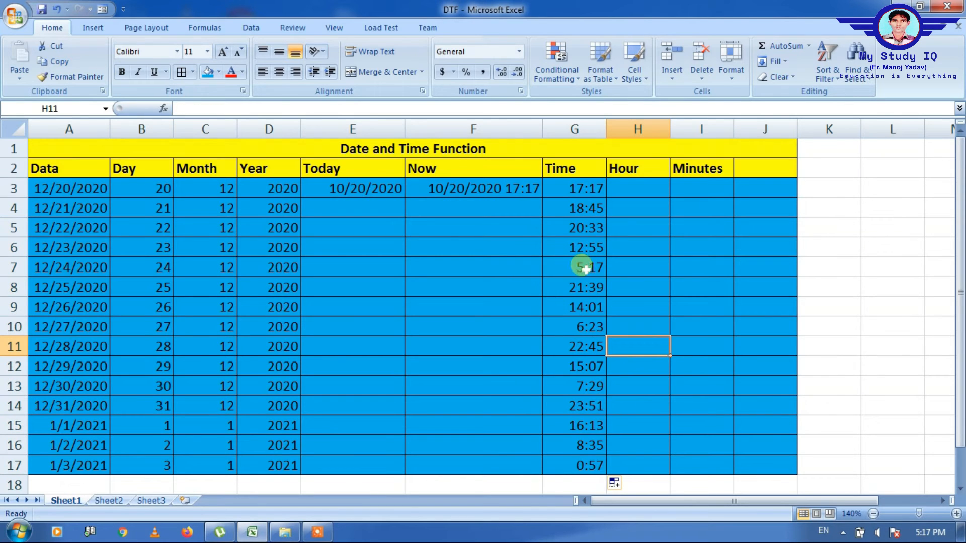
Enter =HOUR(G3) in cell H3 of the Hour column and reselect the cell
click(633, 196)
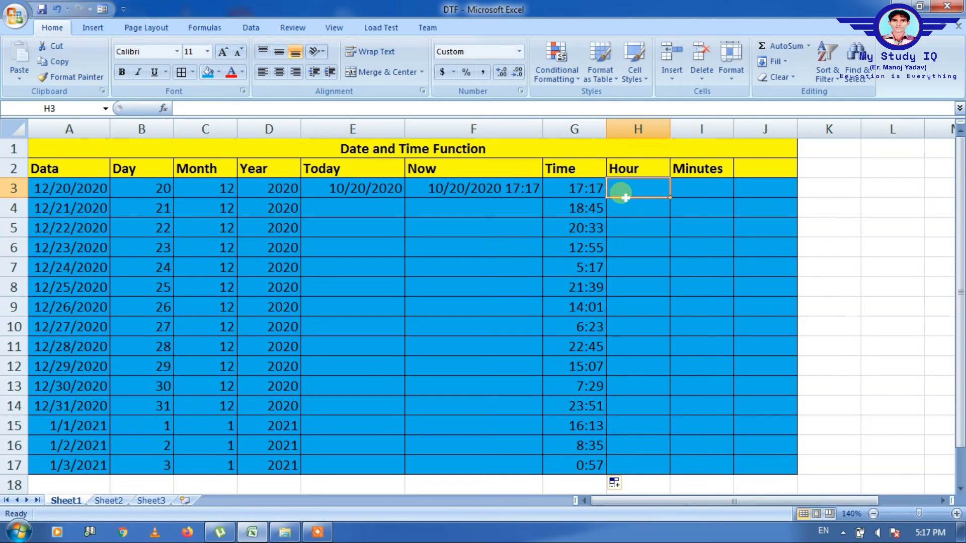
text(=)
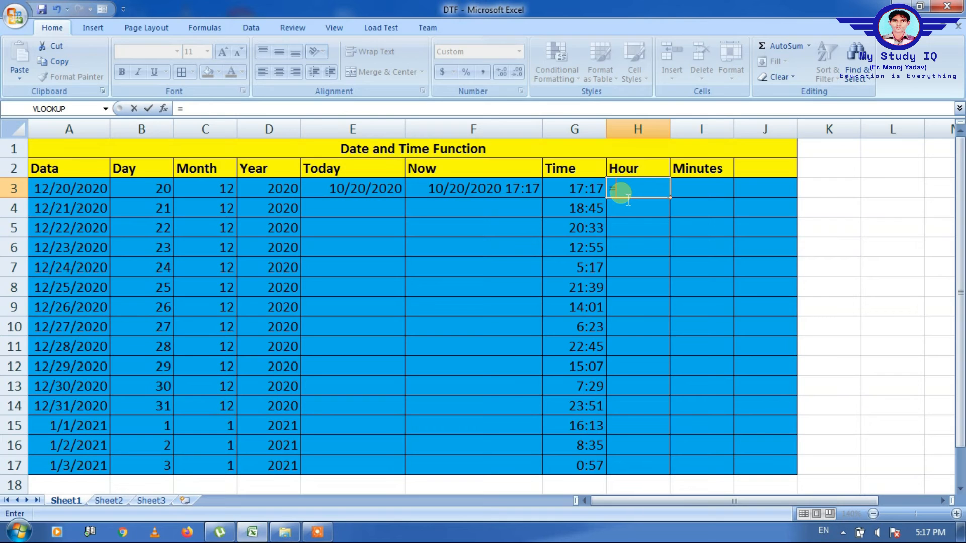
text(HOU)
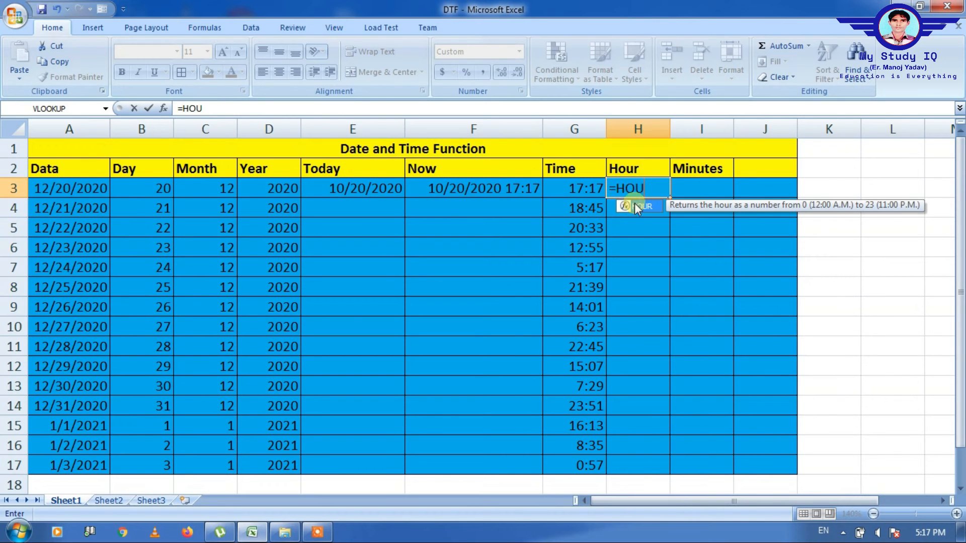
double_click(635, 204)
click(588, 190)
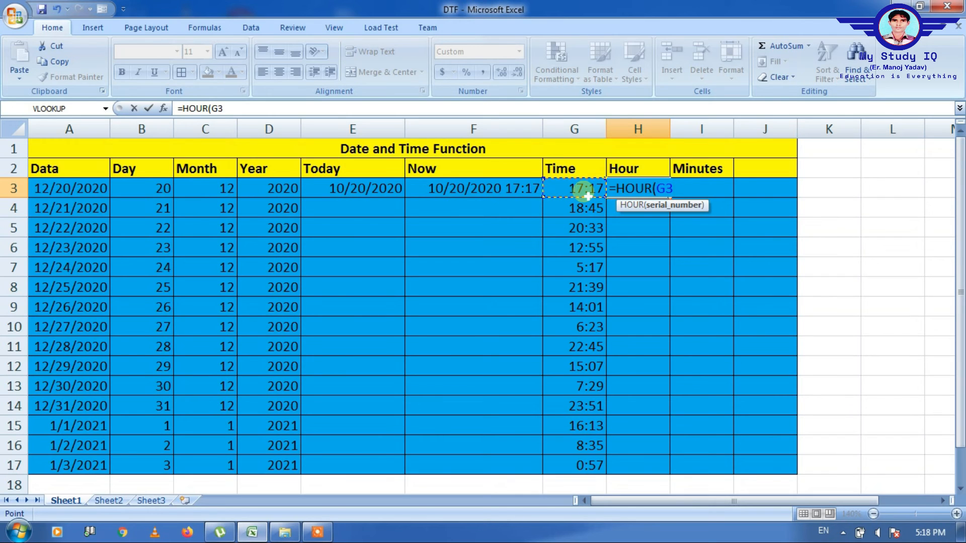
text())
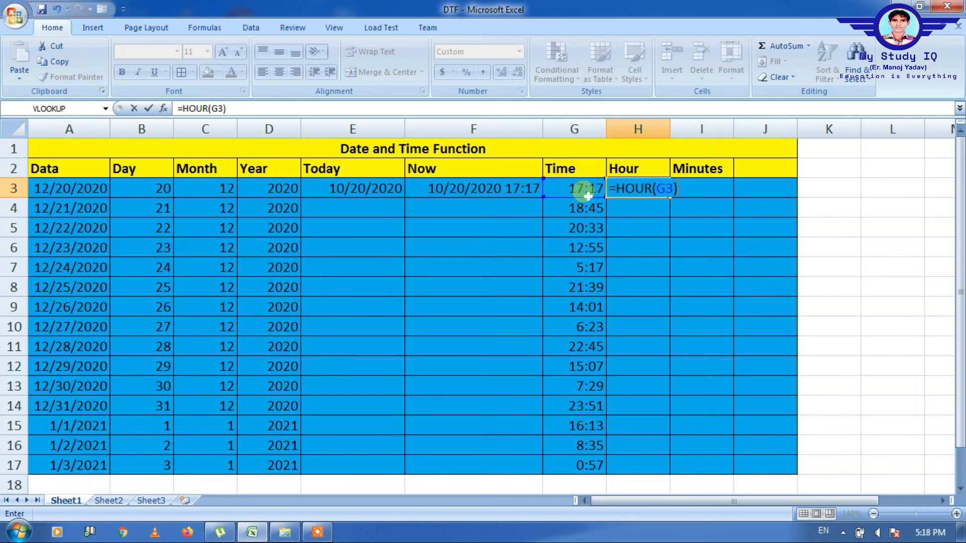
key(Return)
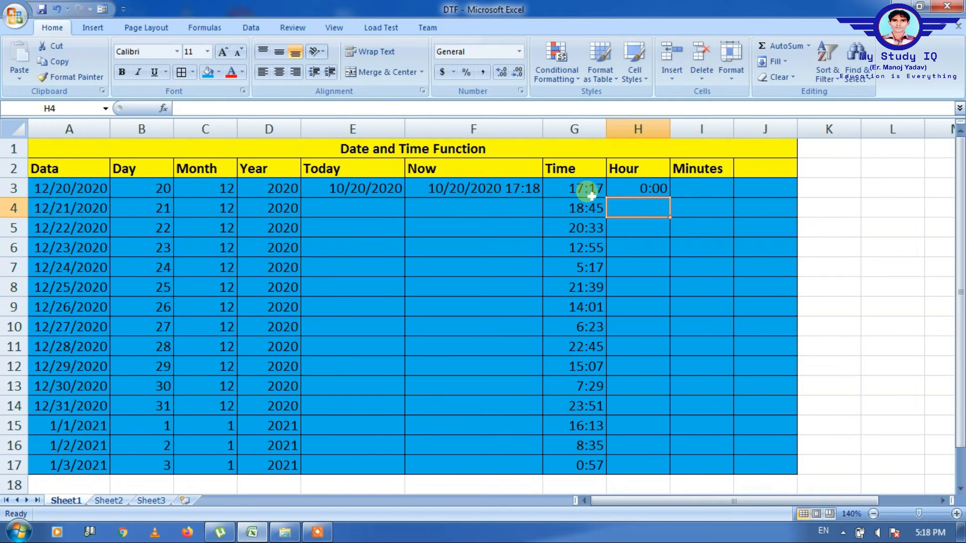
click(651, 194)
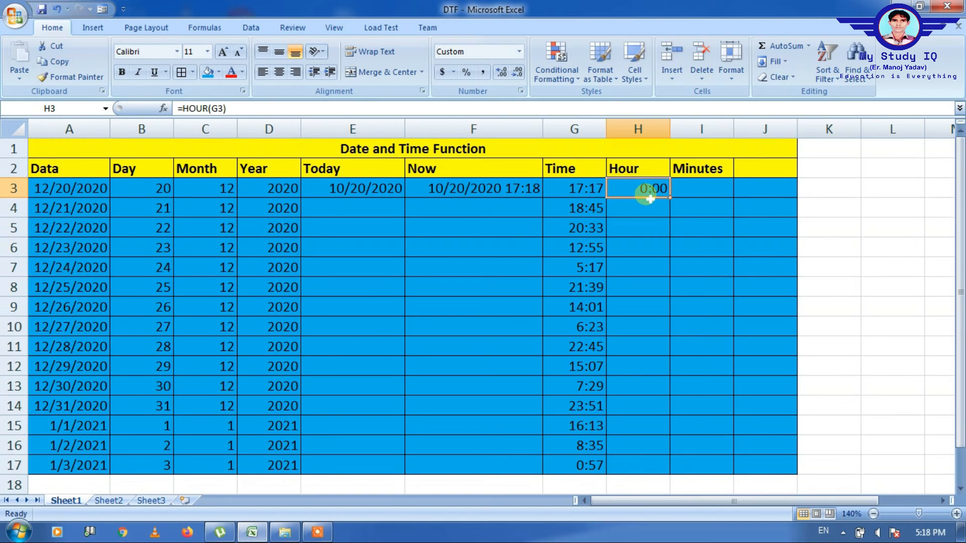
click(316, 534)
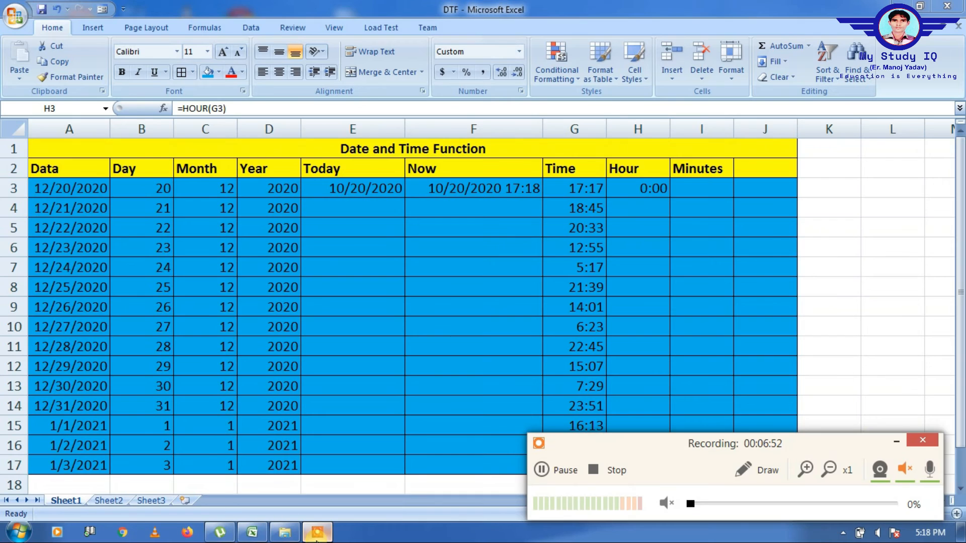
click(564, 475)
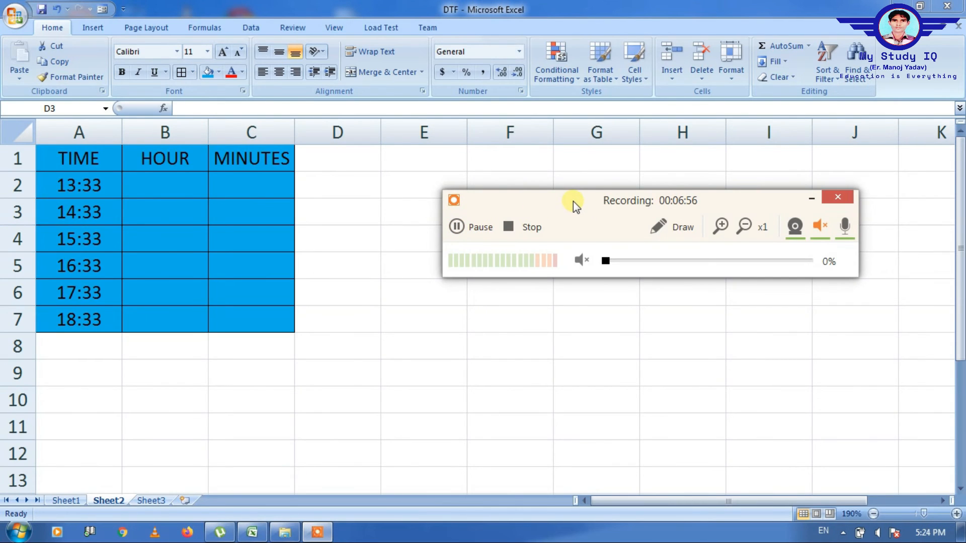
drag(572, 201, 604, 410)
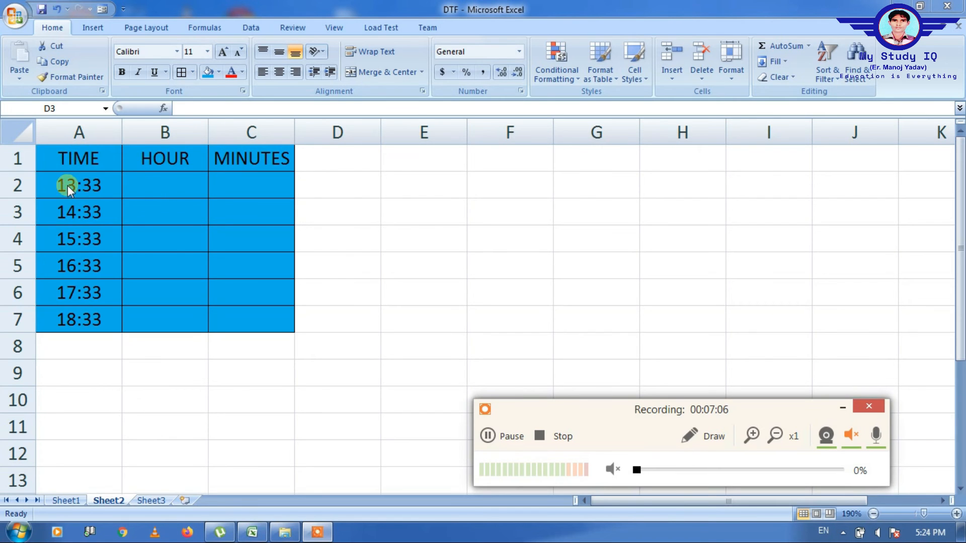
click(158, 182)
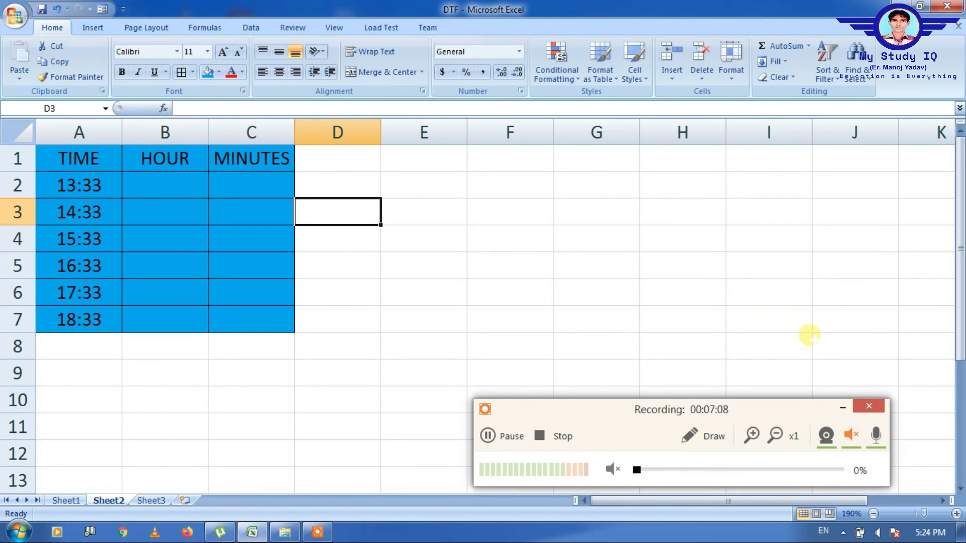
click(843, 403)
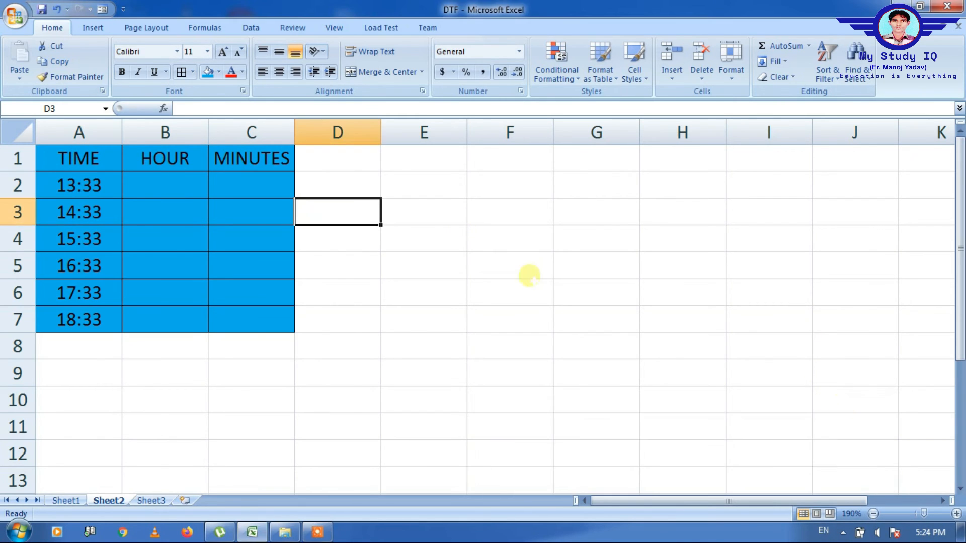
Enter =HOUR(A2) in cell B2 of the HOUR column and fill the formula down to B7
click(166, 189)
text(=)
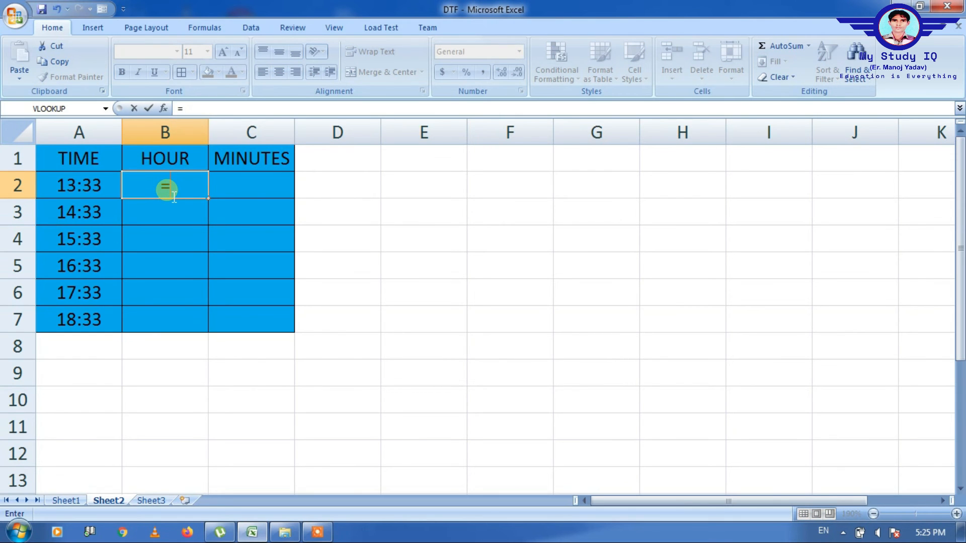
text(HO)
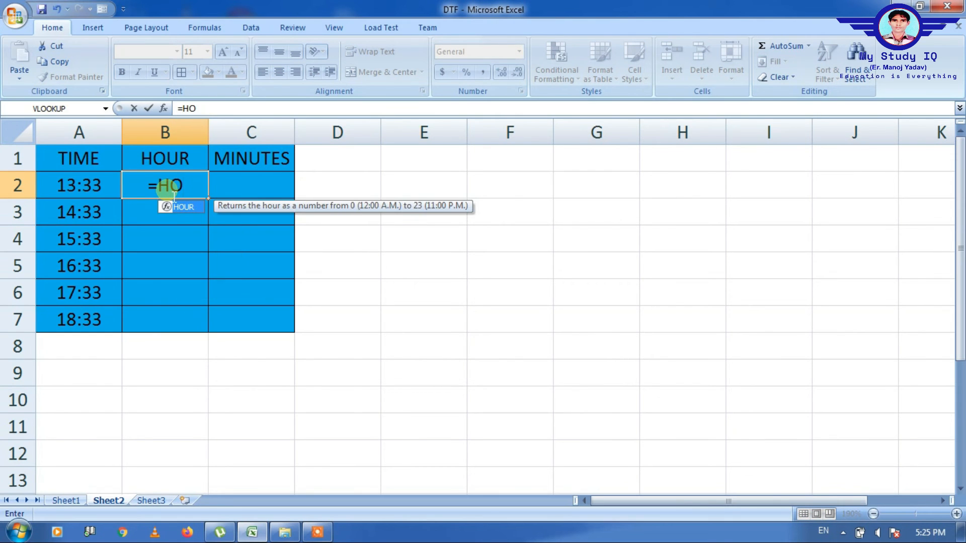
double_click(182, 207)
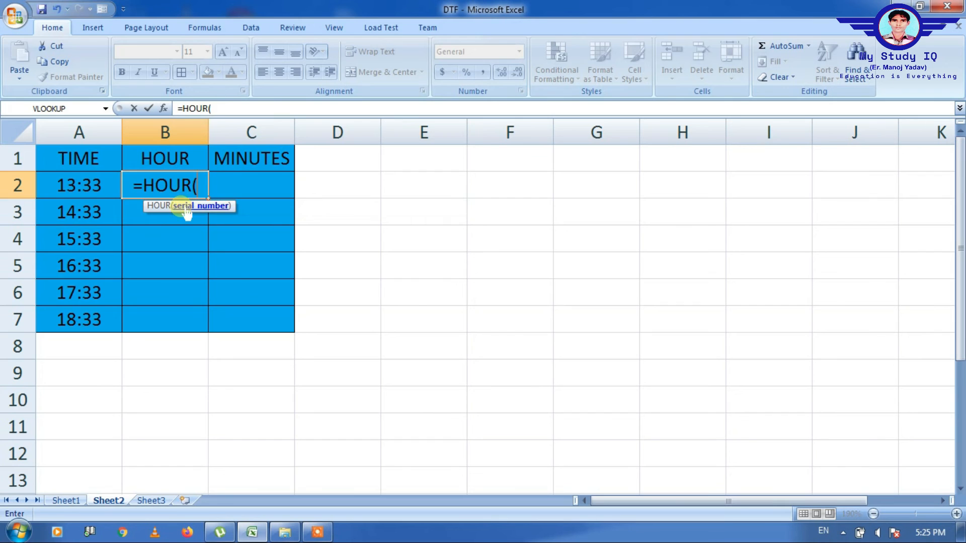
click(92, 190)
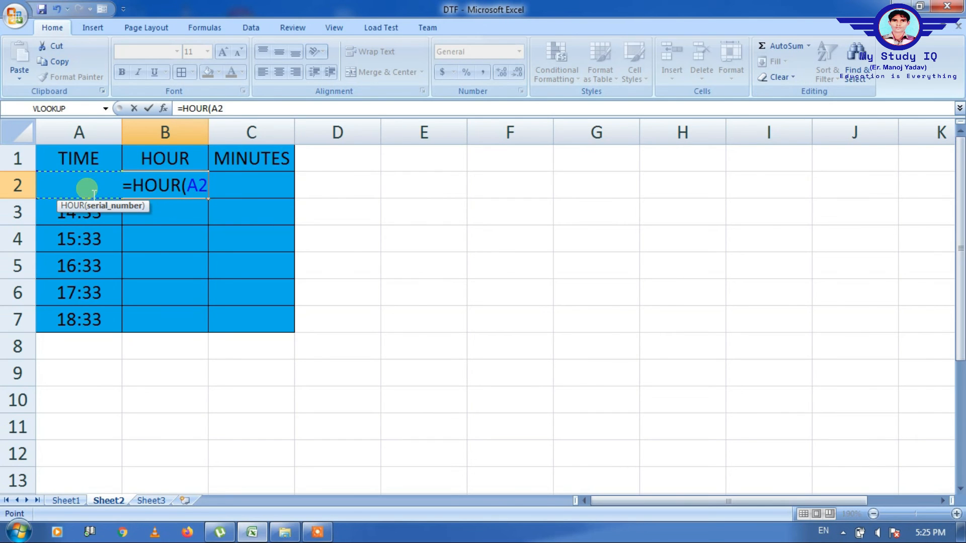
text())
key(Return)
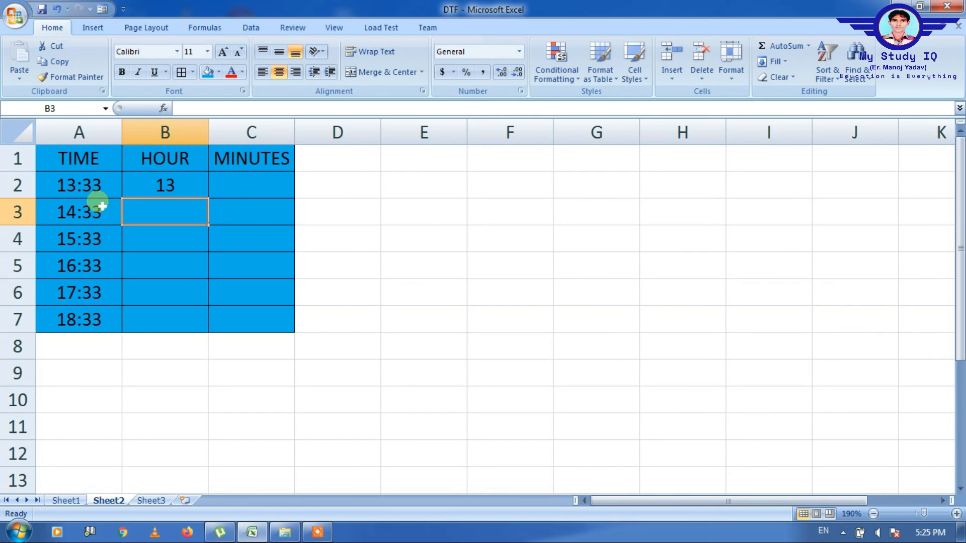
click(153, 187)
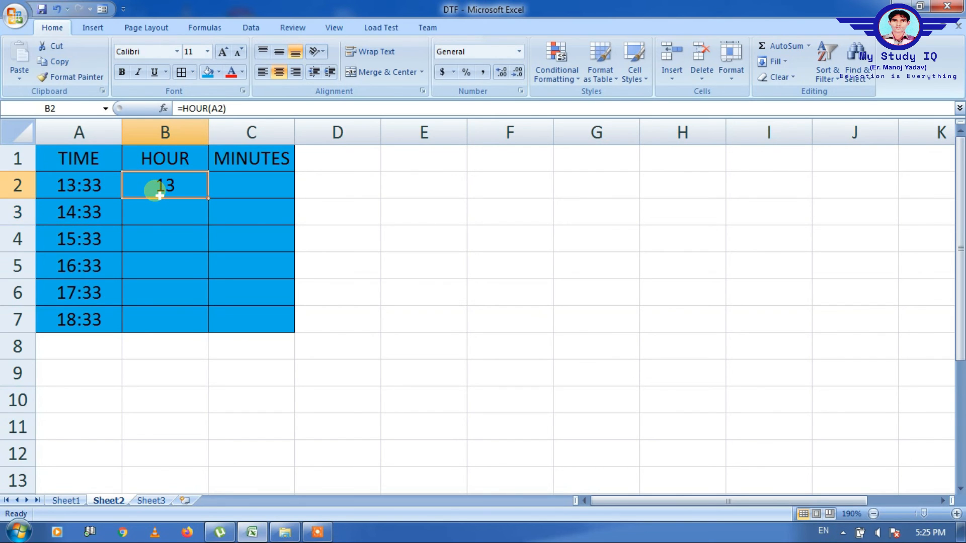
double_click(208, 198)
Enter =MINUTE(A2) in cell C2 of the MINUTES column and fill the formula down to C7
click(243, 184)
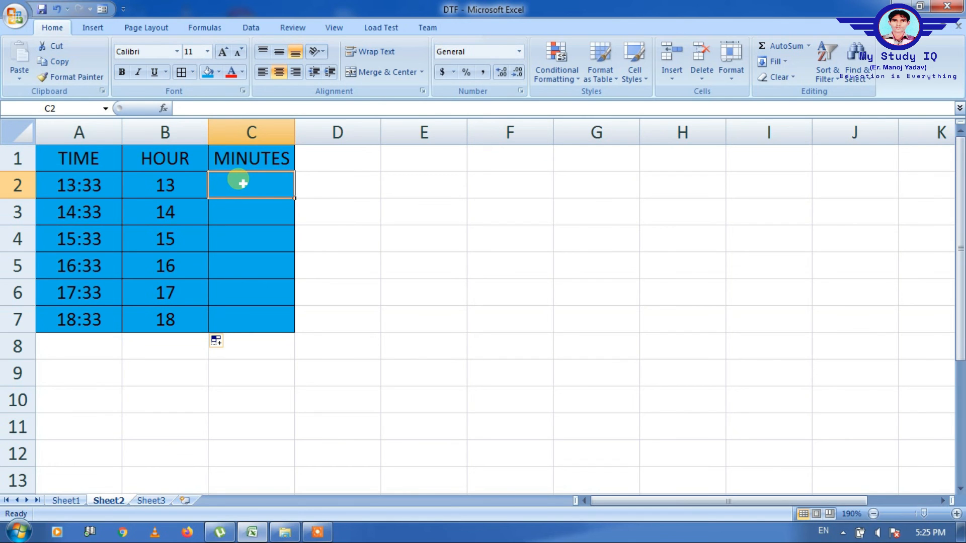
text(=M)
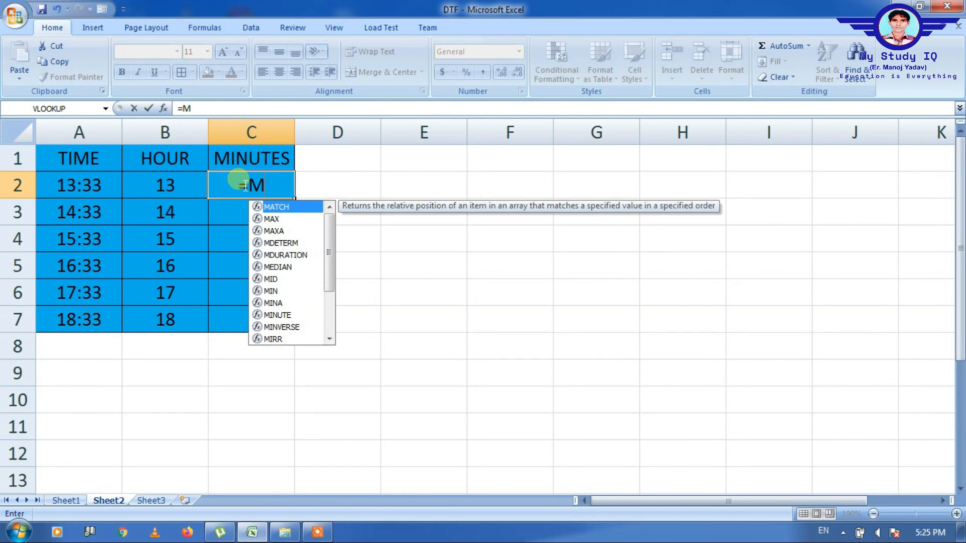
text(IN)
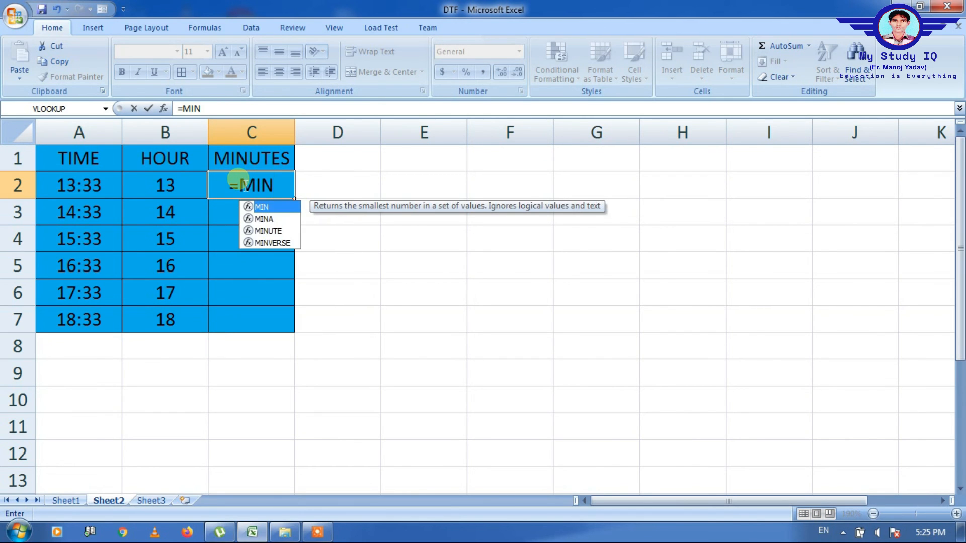
double_click(272, 230)
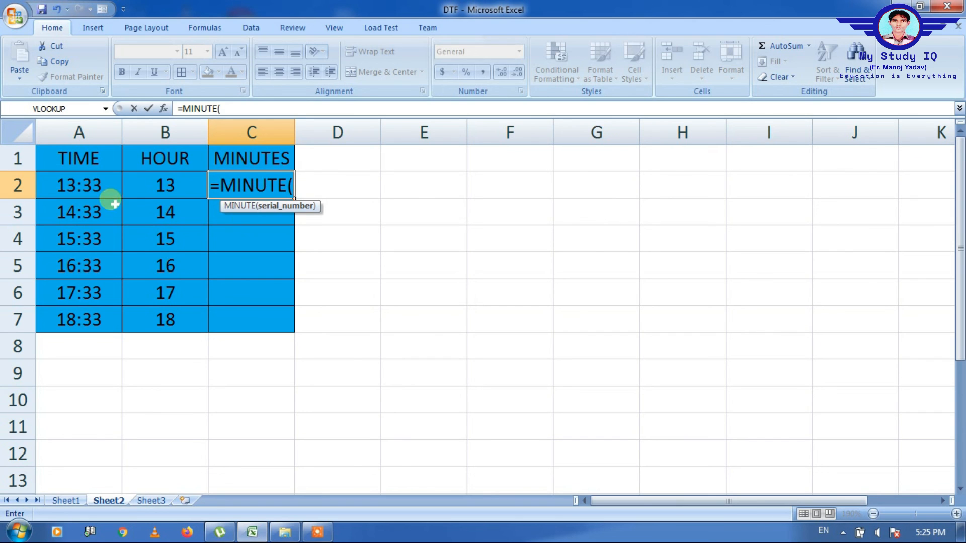
click(78, 187)
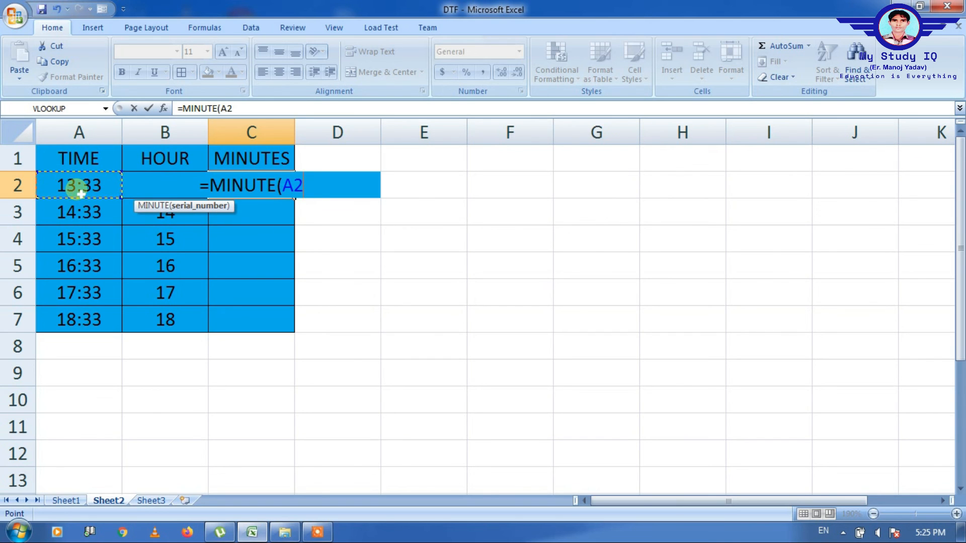
text())
key(Return)
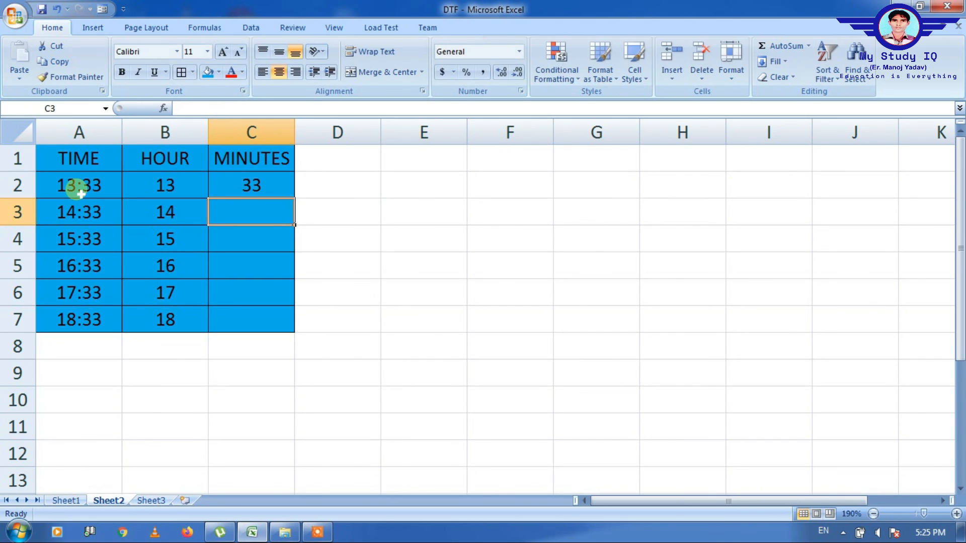
click(270, 186)
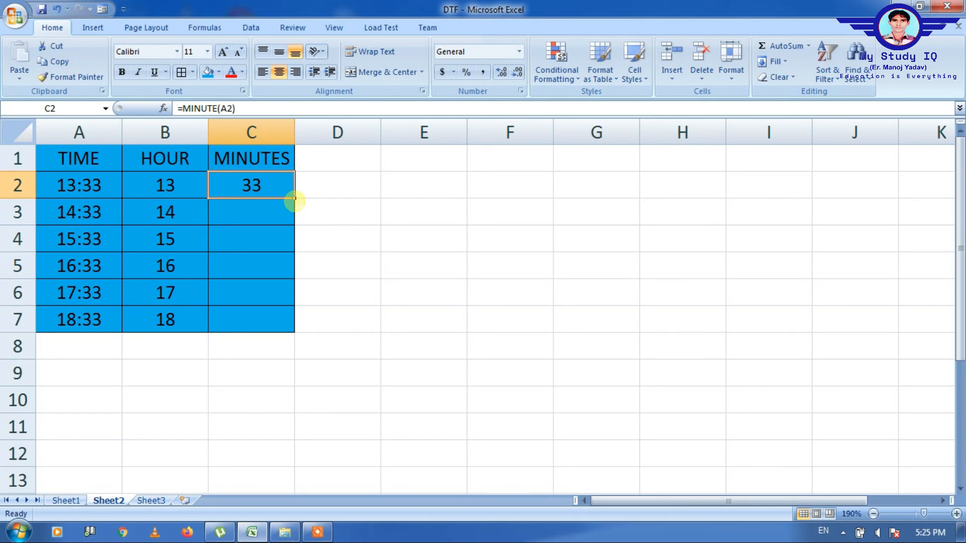
double_click(294, 197)
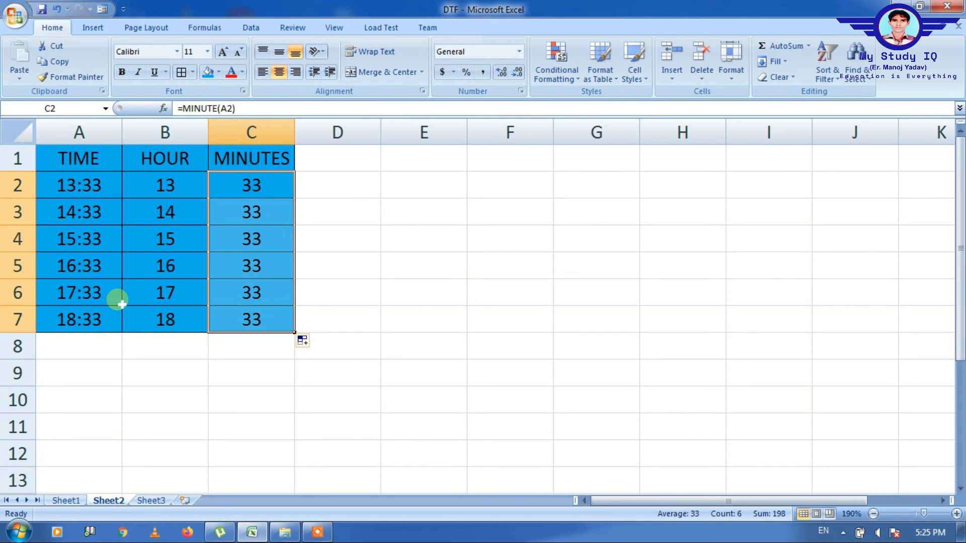
Return to the Date and Time Function table on Sheet1
click(73, 503)
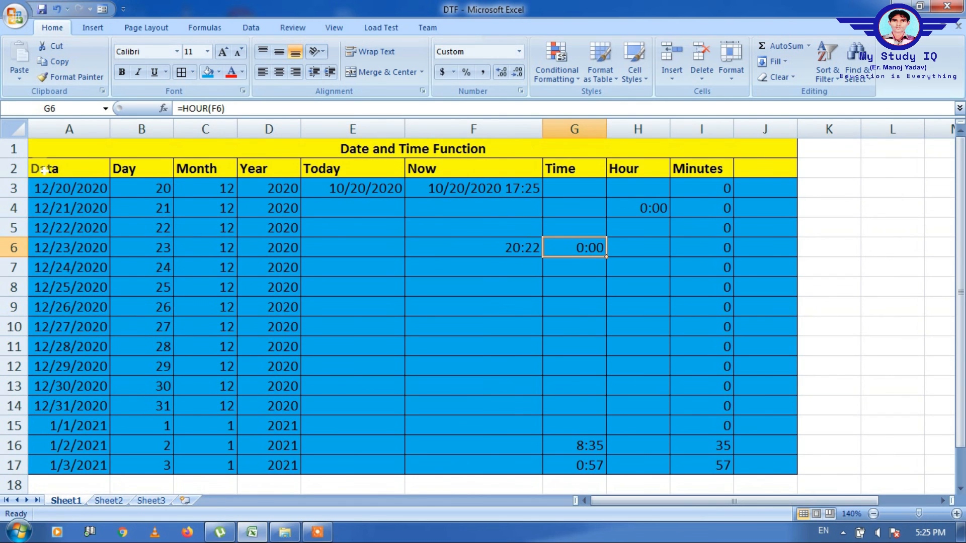